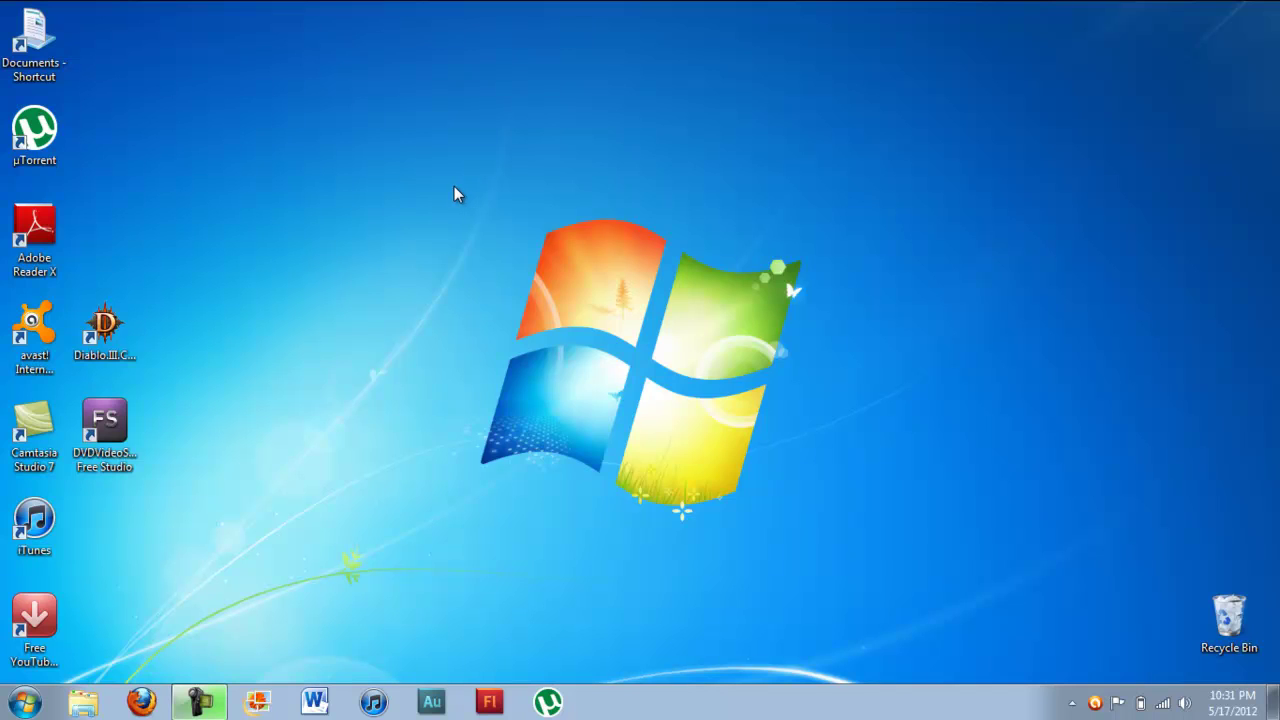
Drag across the Windows 7 desktop before opening the Start menu.
{"action": "left_click_drag", "start_coordinate": [394, 168], "coordinate": [886, 606]}
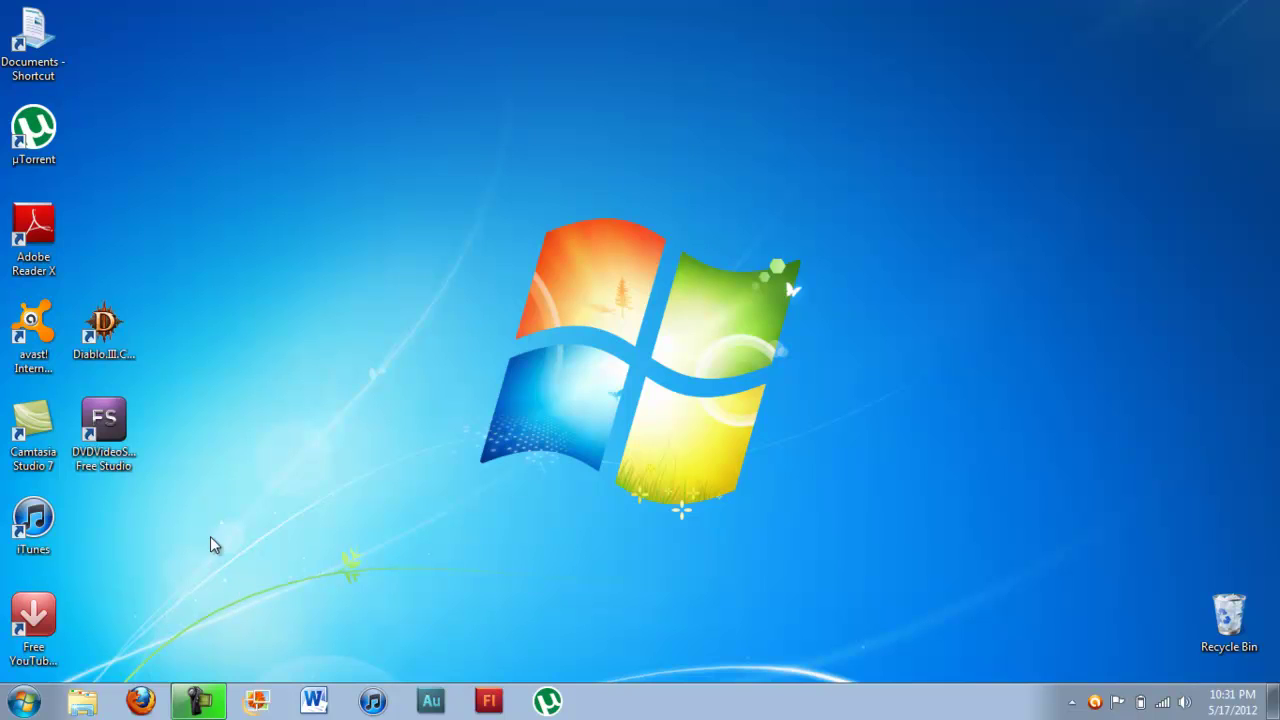
Open Computer from the Start menu and enter the C: drive.
{"action": "left_click", "coordinate": [24, 701]}
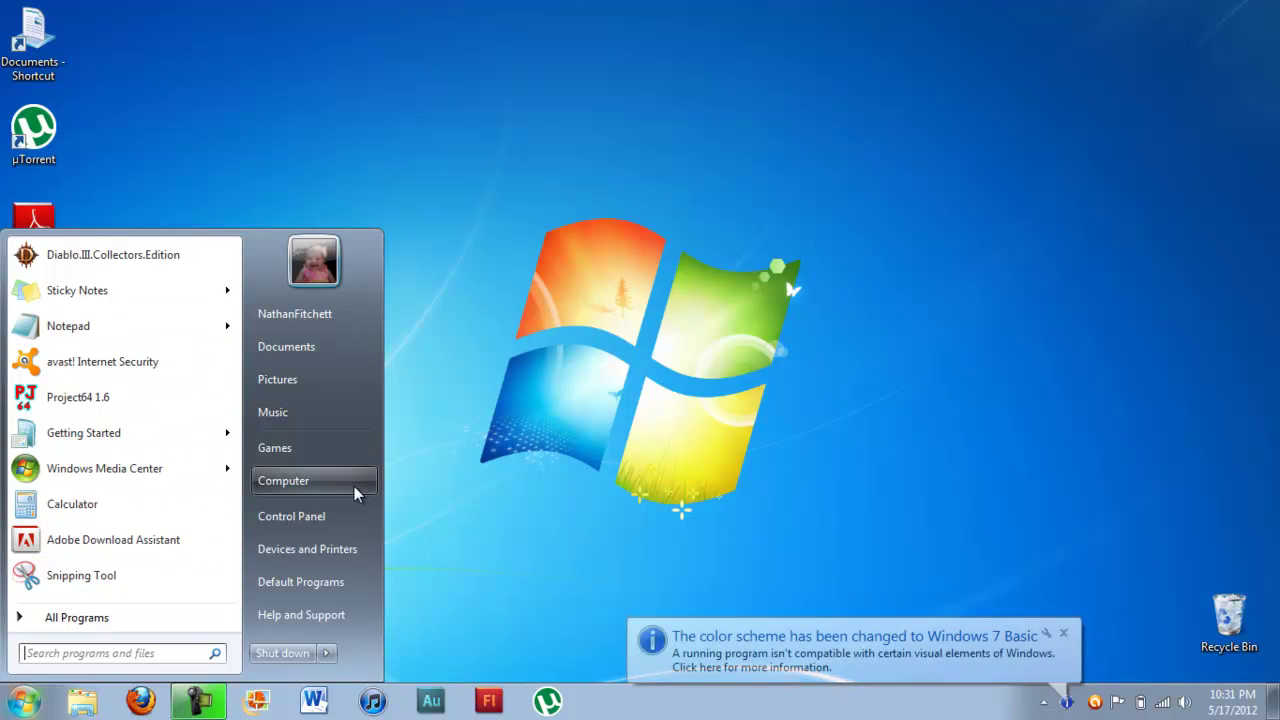
{"action": "left_click", "coordinate": [300, 481]}
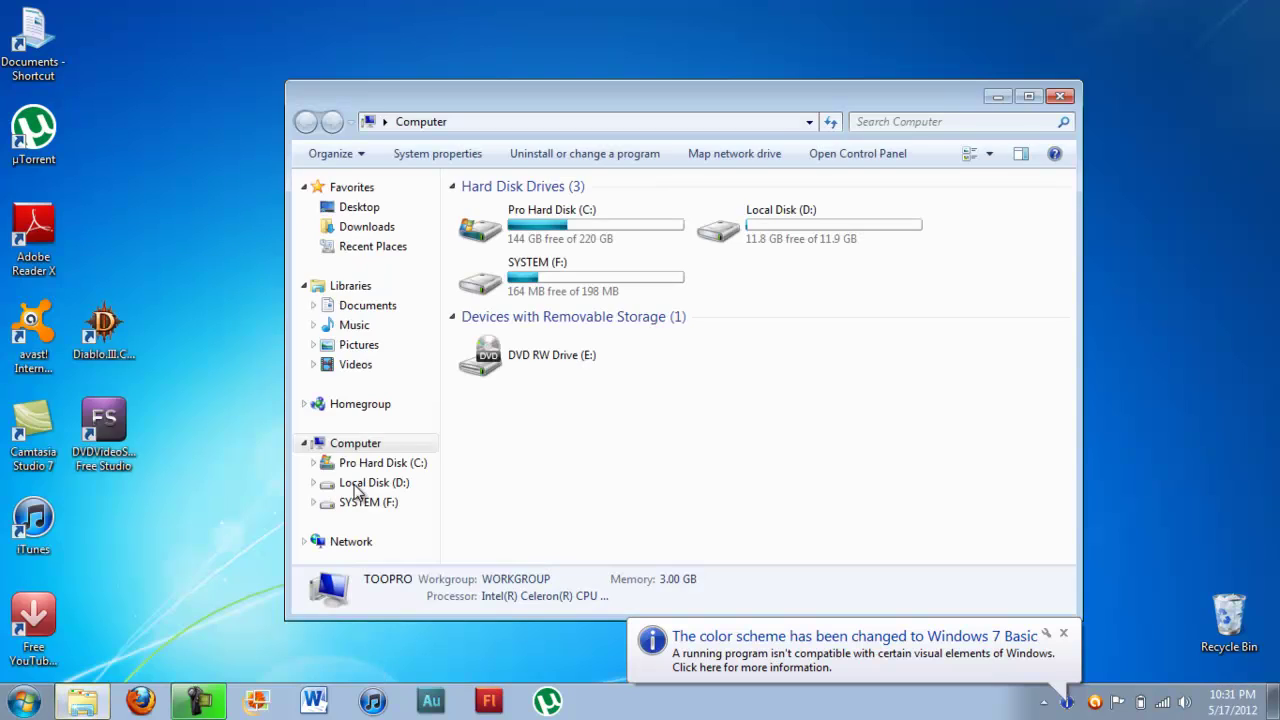
{"action": "left_click_drag", "start_coordinate": [521, 90], "coordinate": [514, 56]}
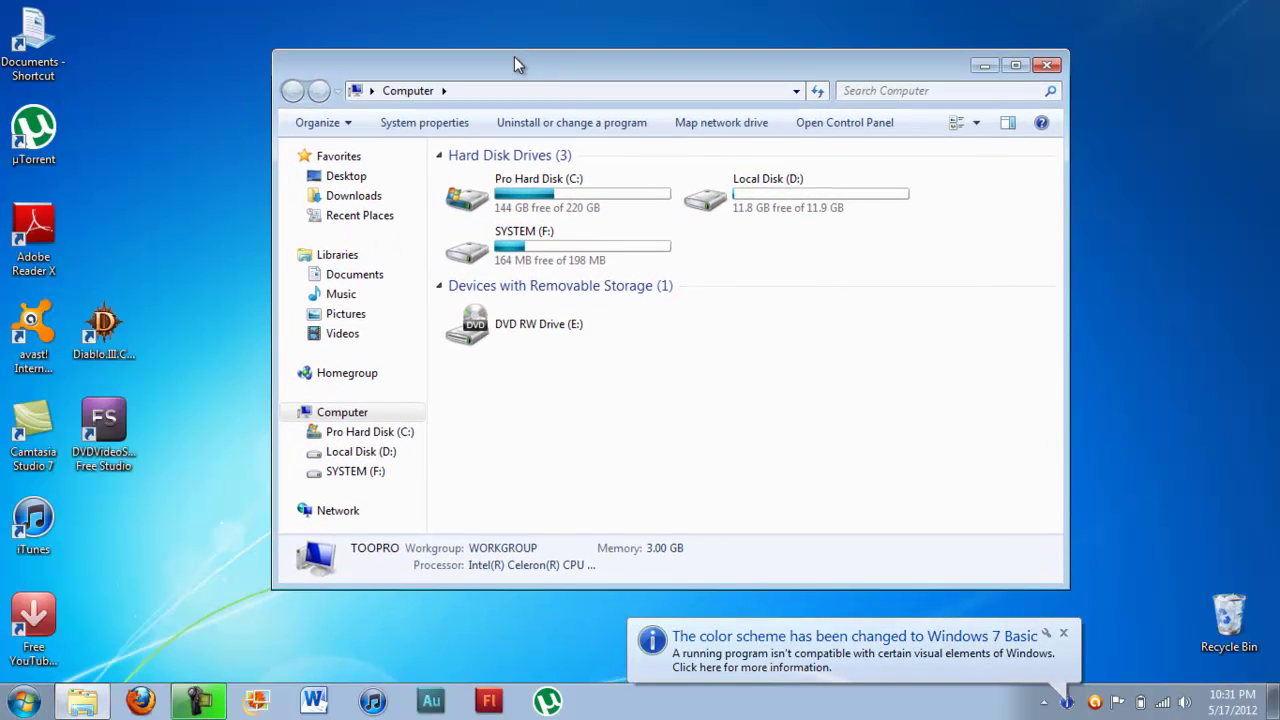
{"action": "double_click", "coordinate": [557, 191]}
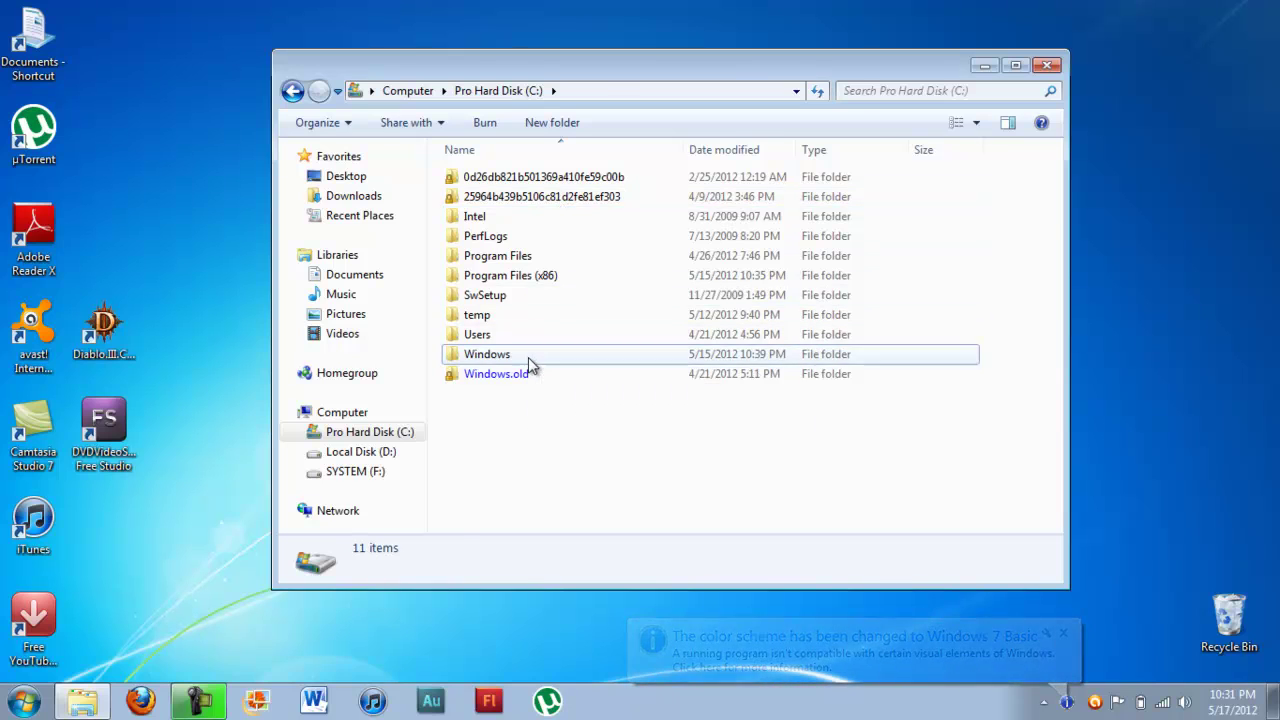
Navigate through Windows, System32 and drivers into the etc folder.
{"action": "double_click", "coordinate": [528, 357]}
{"action": "scroll", "coordinate": [586, 471], "scroll_direction": "down", "scroll_amount": 5}
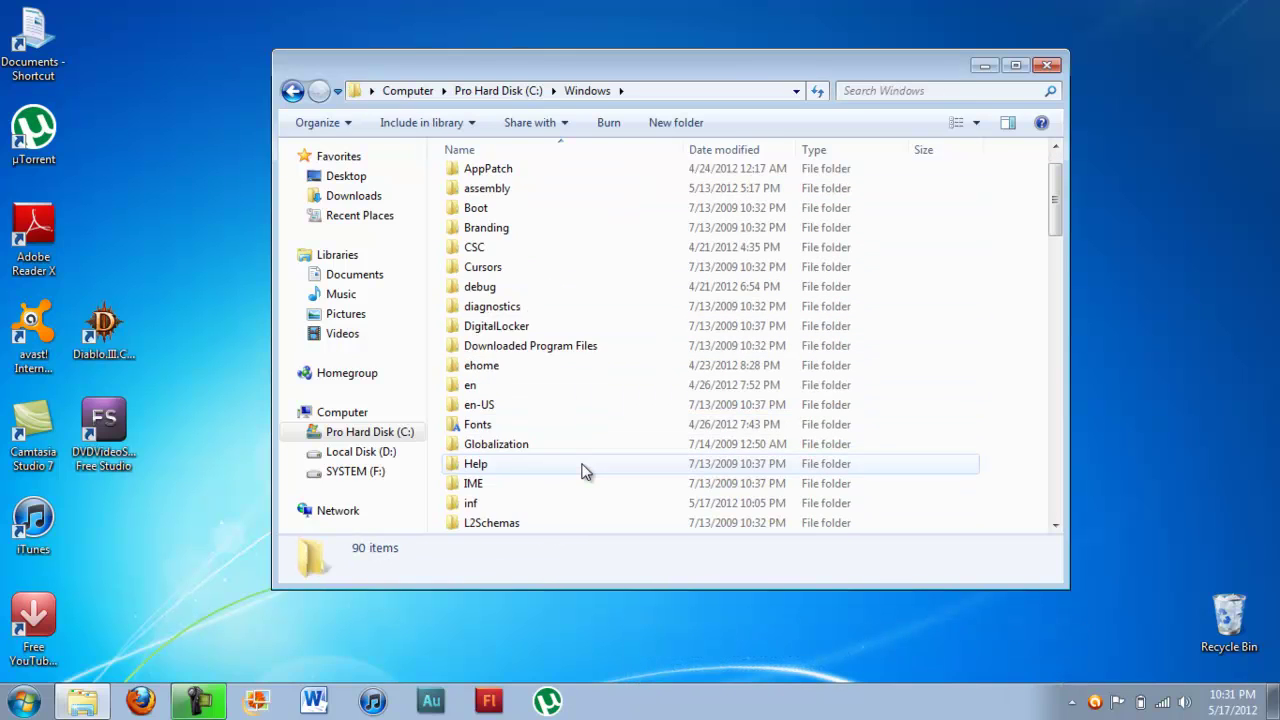
{"action": "scroll", "coordinate": [586, 471], "scroll_direction": "down", "scroll_amount": 6}
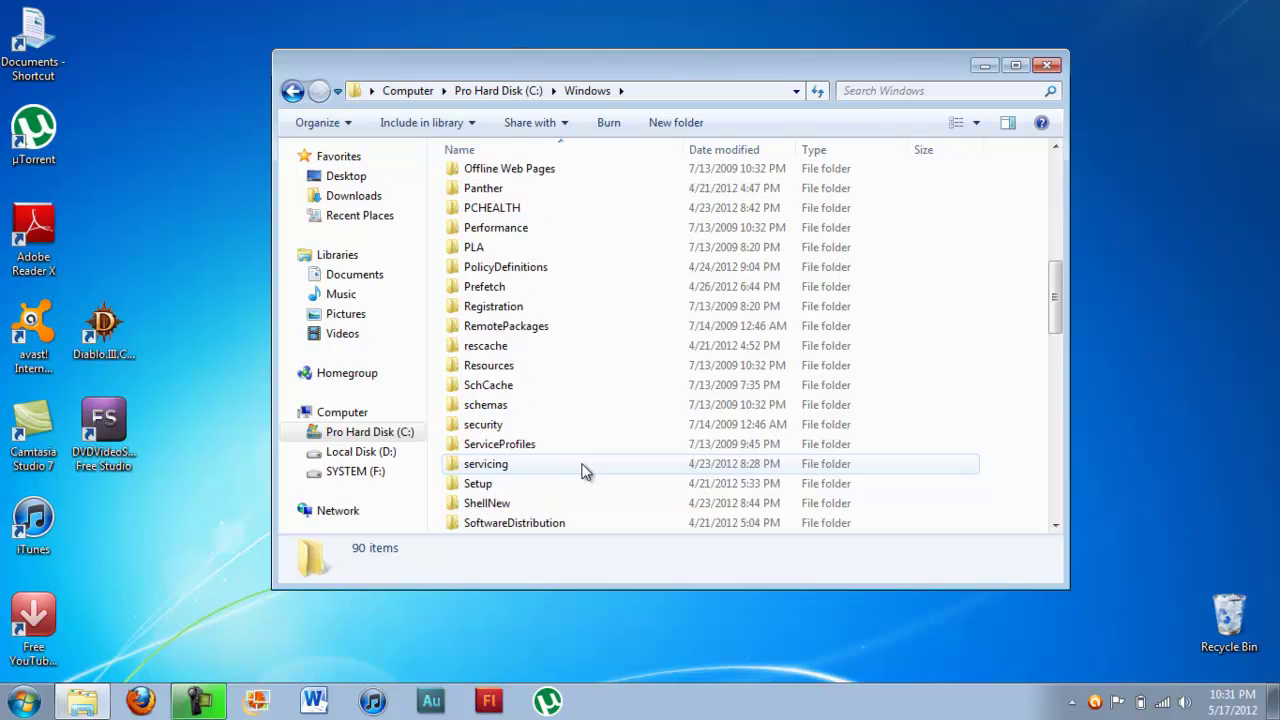
{"action": "double_click", "coordinate": [487, 466]}
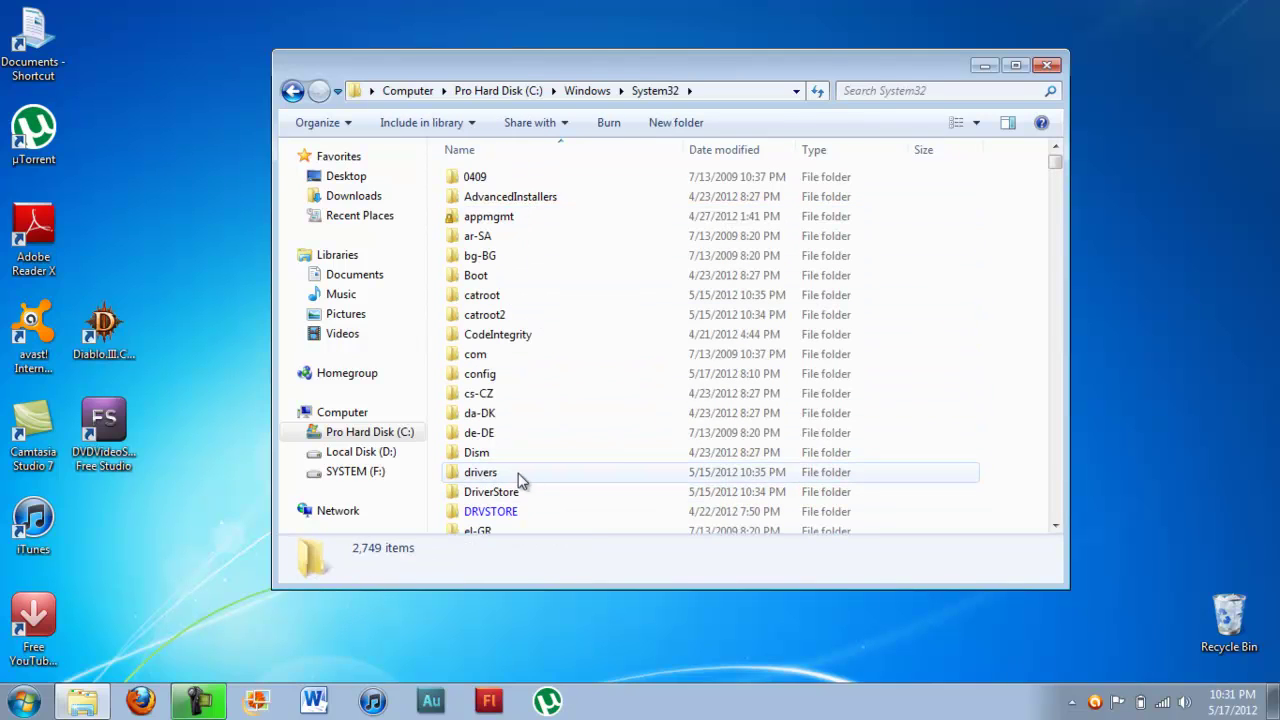
{"action": "double_click", "coordinate": [490, 478]}
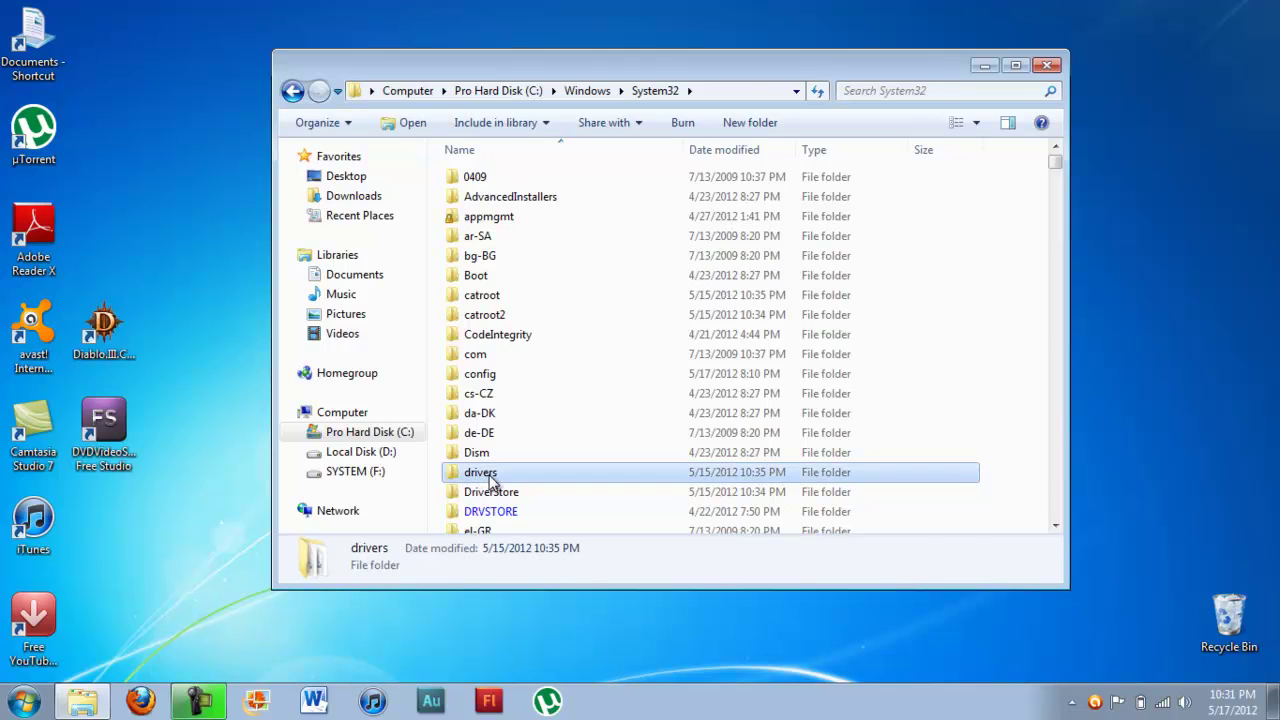
{"action": "double_click", "coordinate": [474, 198]}
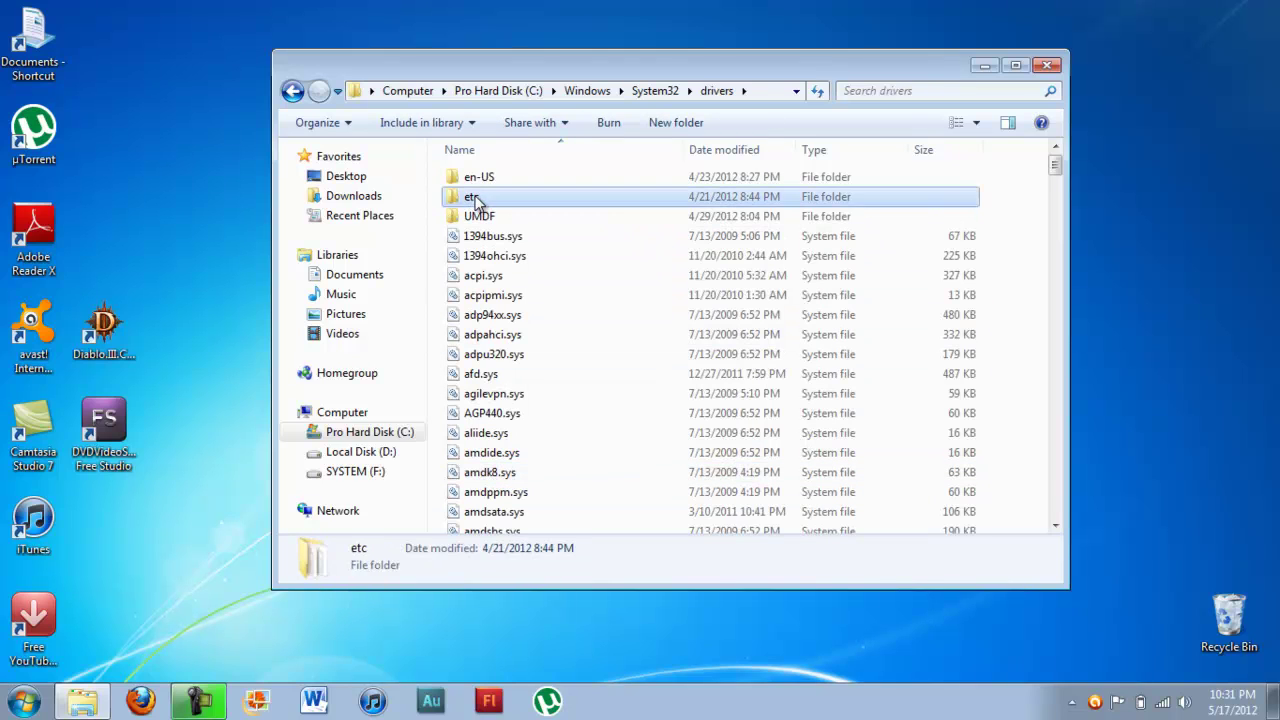
{"action": "left_click_drag", "start_coordinate": [556, 65], "coordinate": [606, 46]}
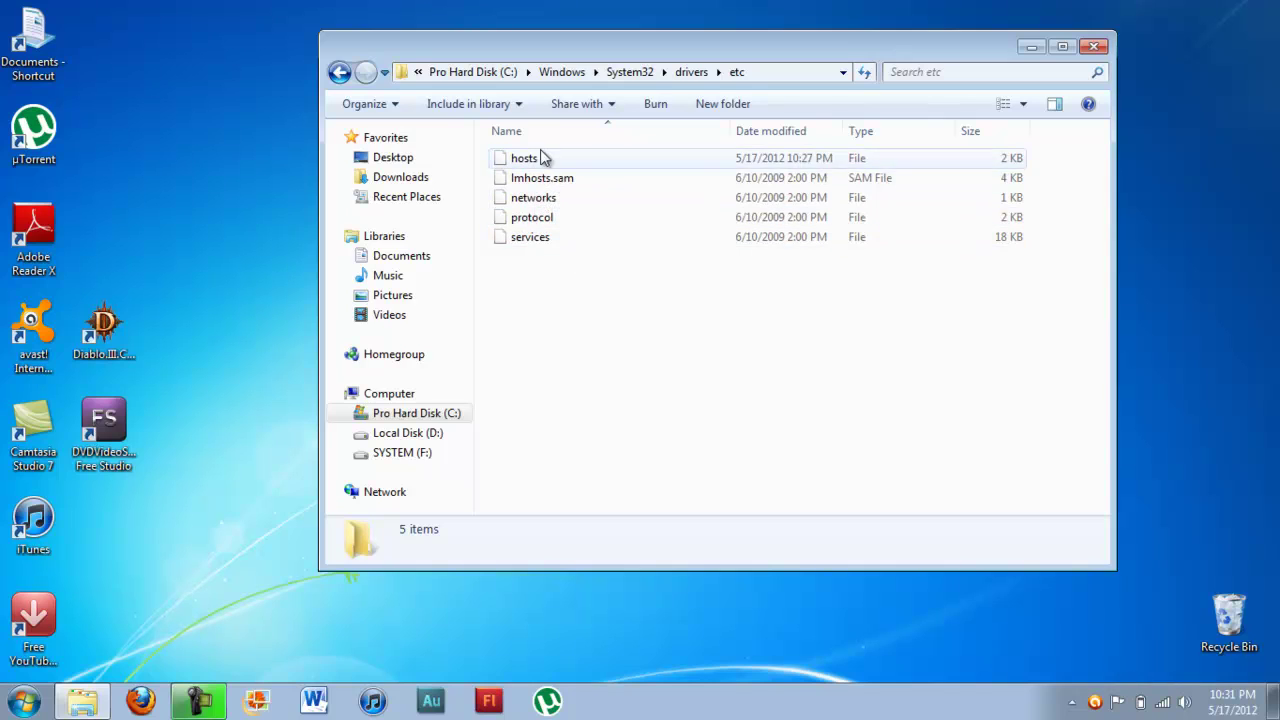
{"action": "left_click_drag", "start_coordinate": [581, 41], "coordinate": [578, 58]}
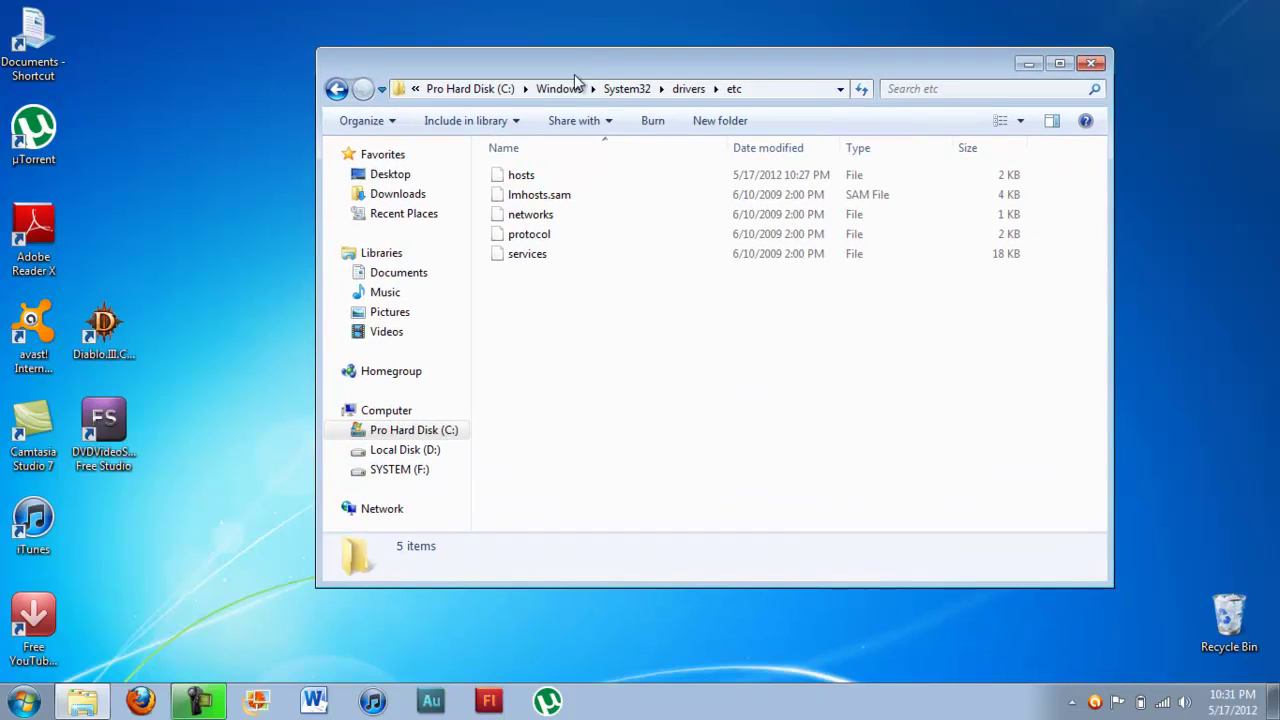
Open hosts with Notepad and place the cursor on the empty line above ::1 localhost.
{"action": "double_click", "coordinate": [521, 177]}
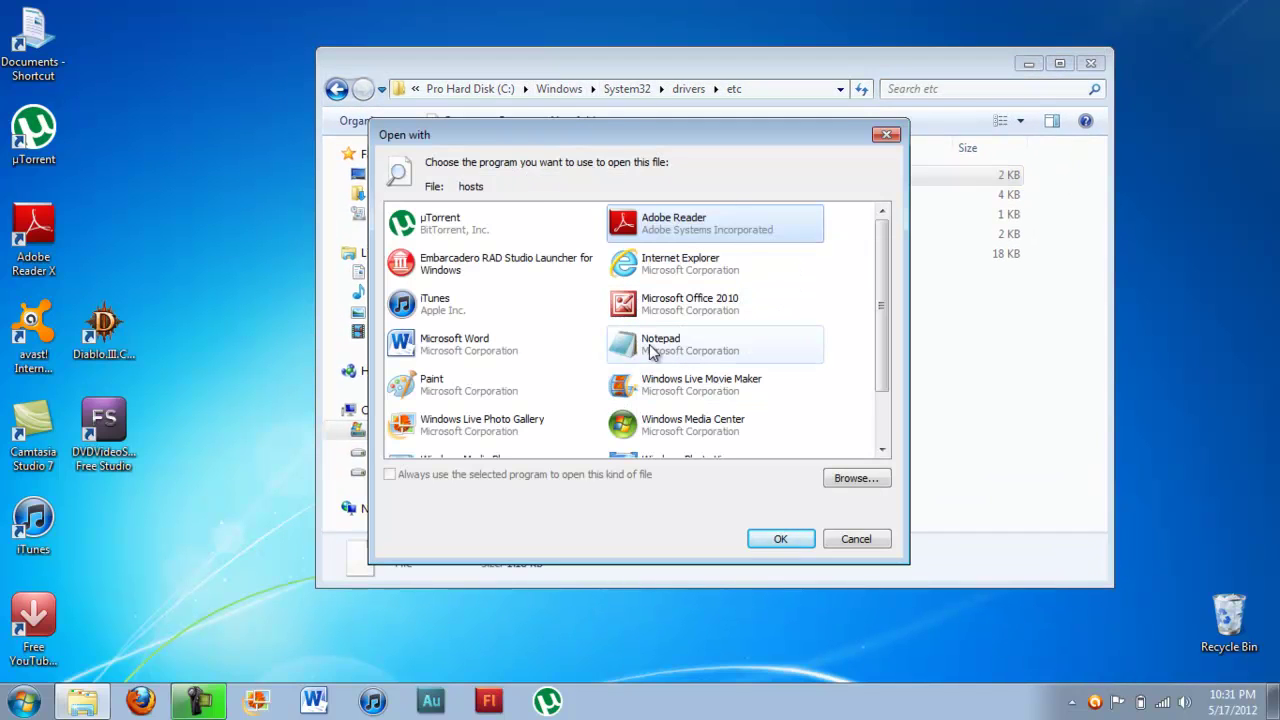
{"action": "double_click", "coordinate": [686, 346]}
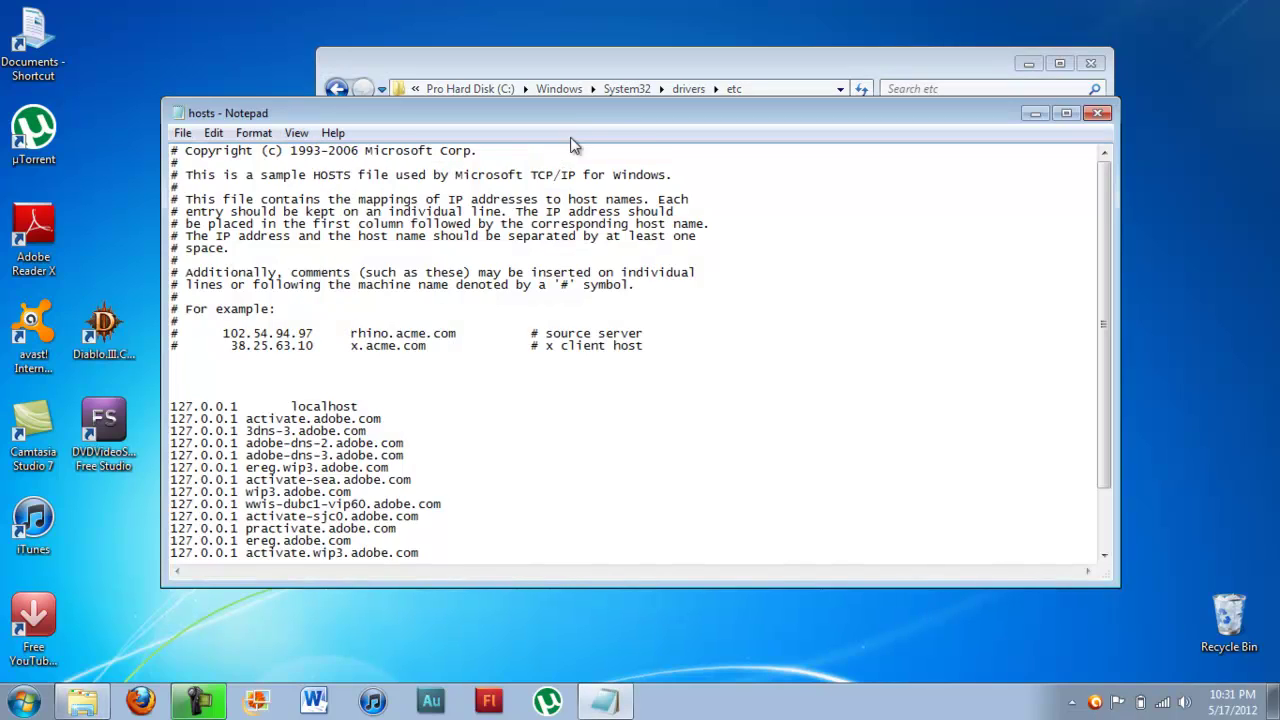
{"action": "left_click_drag", "start_coordinate": [572, 118], "coordinate": [658, 106]}
{"action": "scroll", "coordinate": [636, 425], "scroll_direction": "down", "scroll_amount": 2}
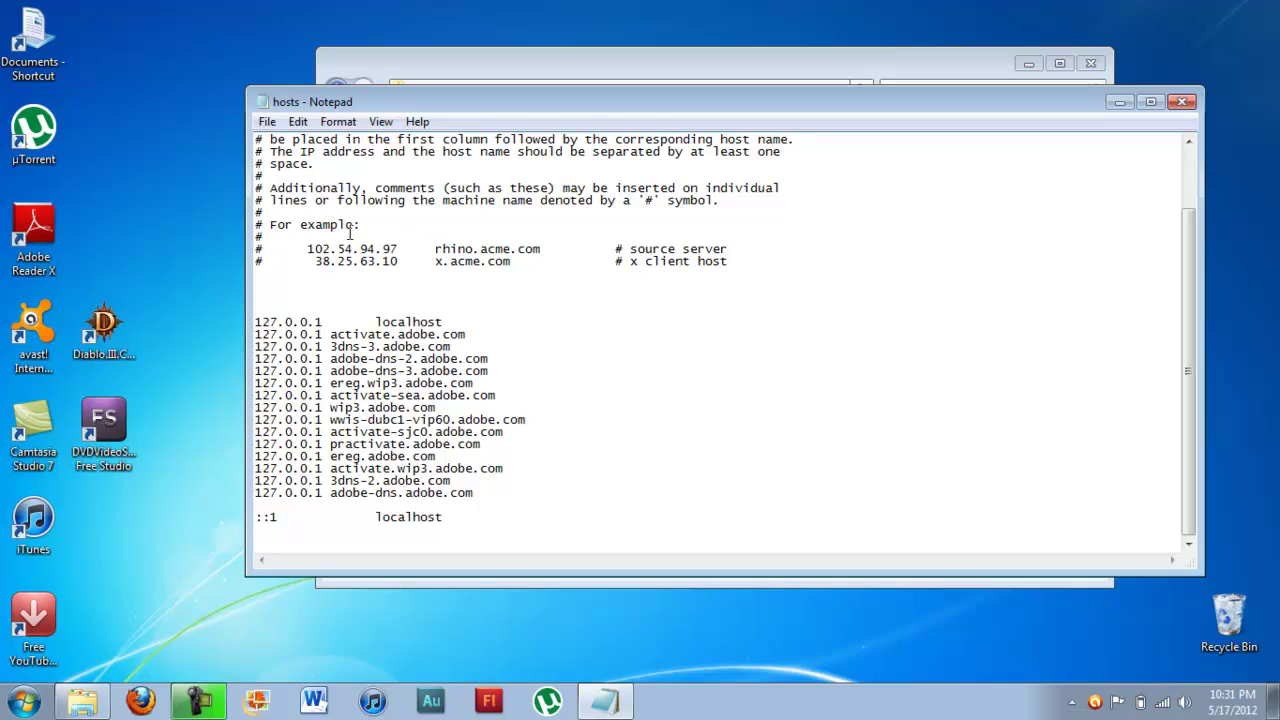
{"action": "left_click_drag", "start_coordinate": [296, 249], "coordinate": [691, 260]}
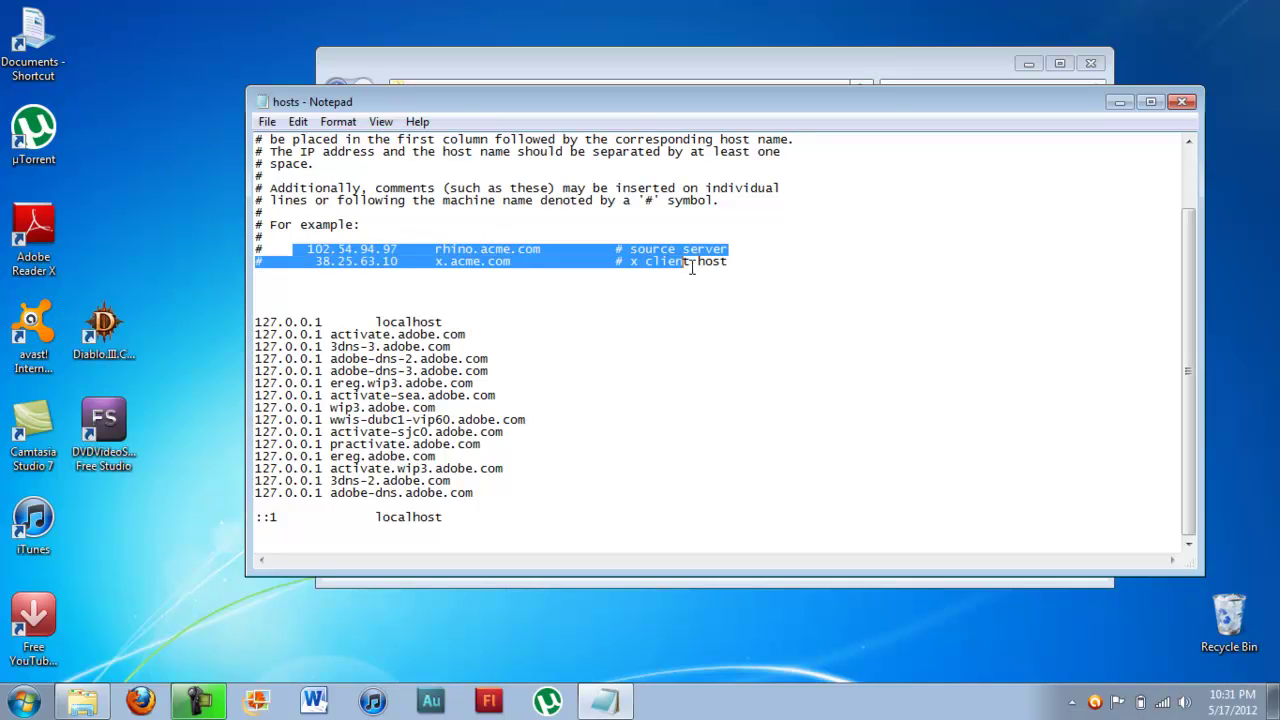
{"action": "left_click", "coordinate": [771, 254]}
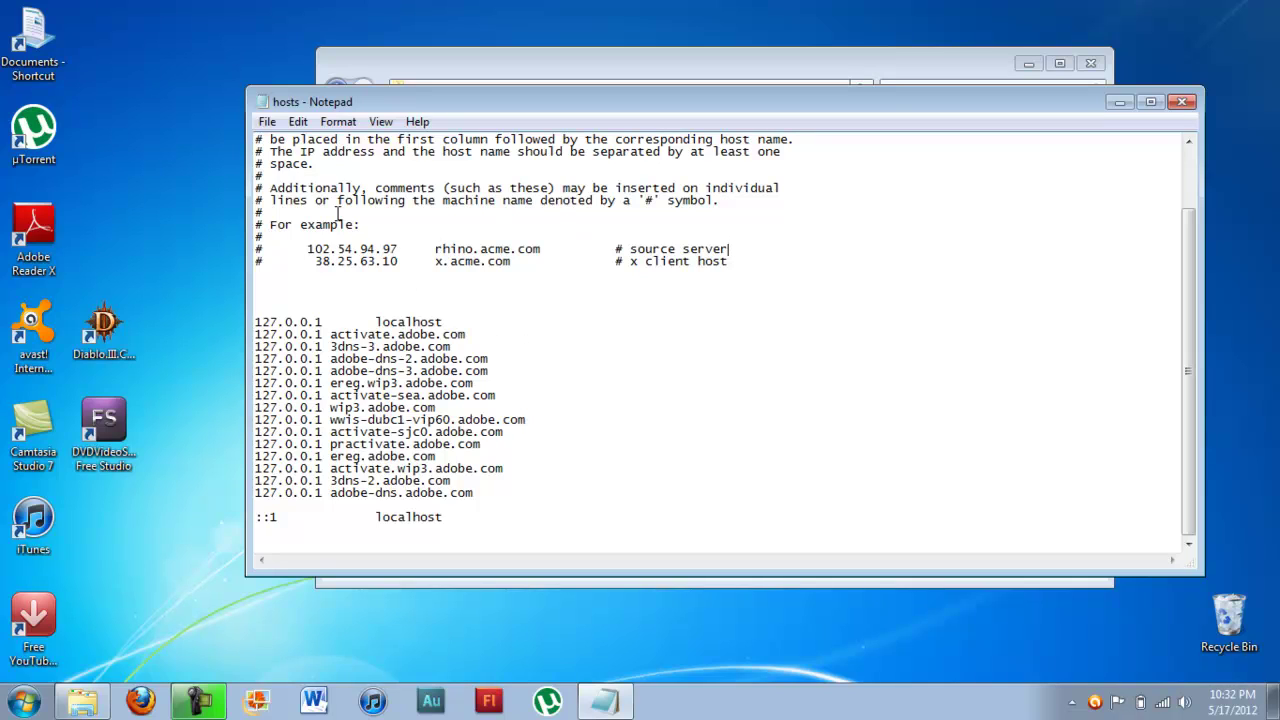
{"action": "left_click", "coordinate": [264, 508]}
Copy 127.0.0.1 from the last adobe line and paste it onto a new line above ::1 localhost.
{"action": "key", "text": "BackSpace"}
{"action": "key", "text": "Return"}
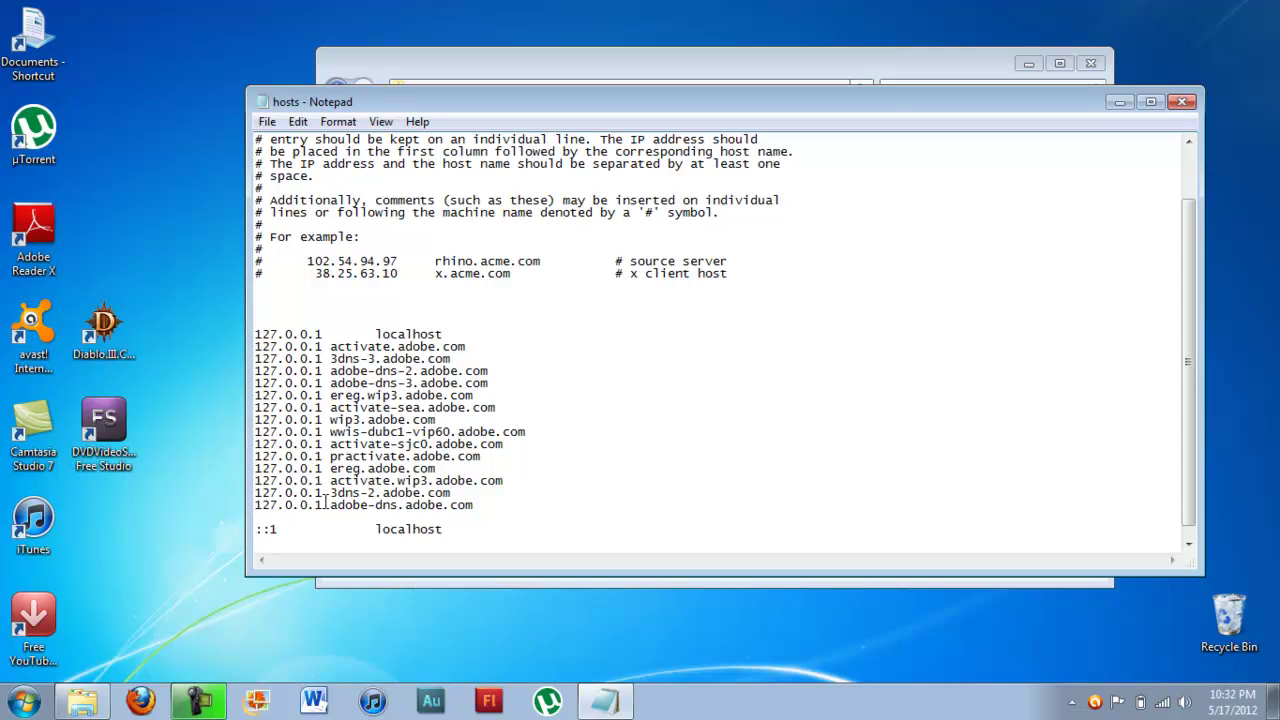
{"action": "left_click_drag", "start_coordinate": [322, 505], "coordinate": [256, 505]}
{"action": "right_click", "coordinate": [275, 512]}
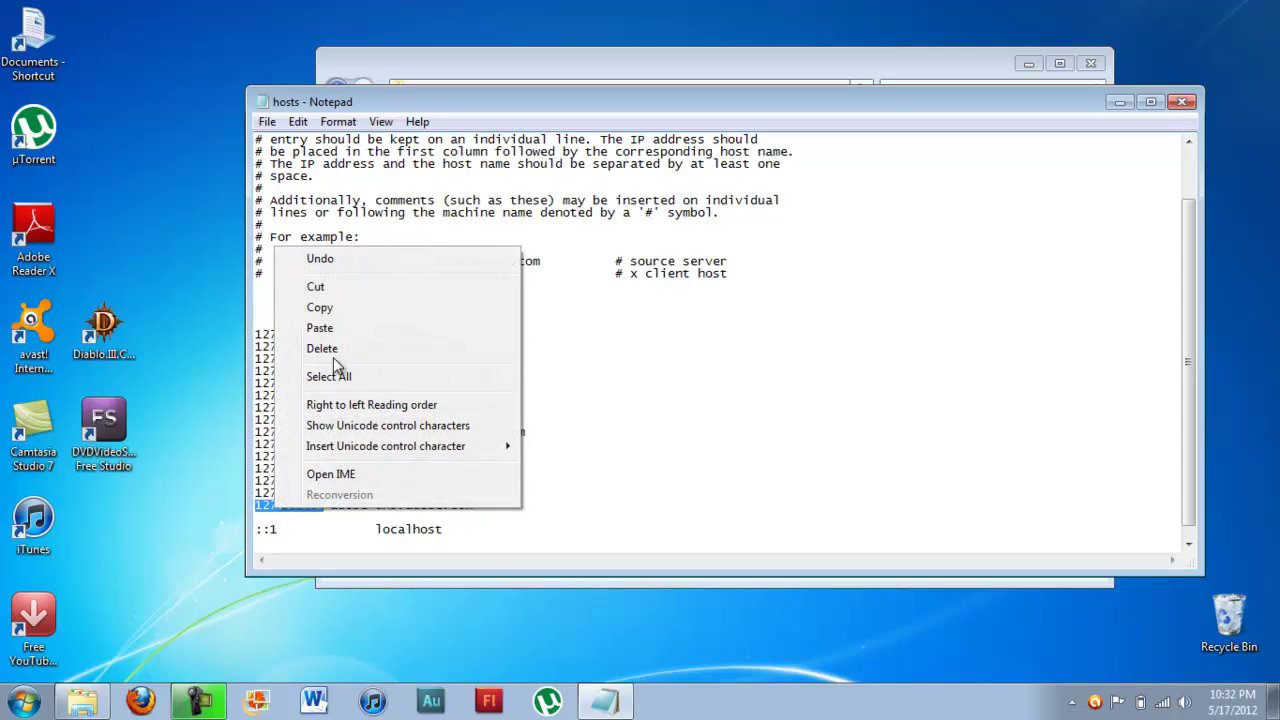
{"action": "left_click", "coordinate": [340, 312]}
{"action": "left_click", "coordinate": [265, 518]}
{"action": "right_click", "coordinate": [265, 518]}
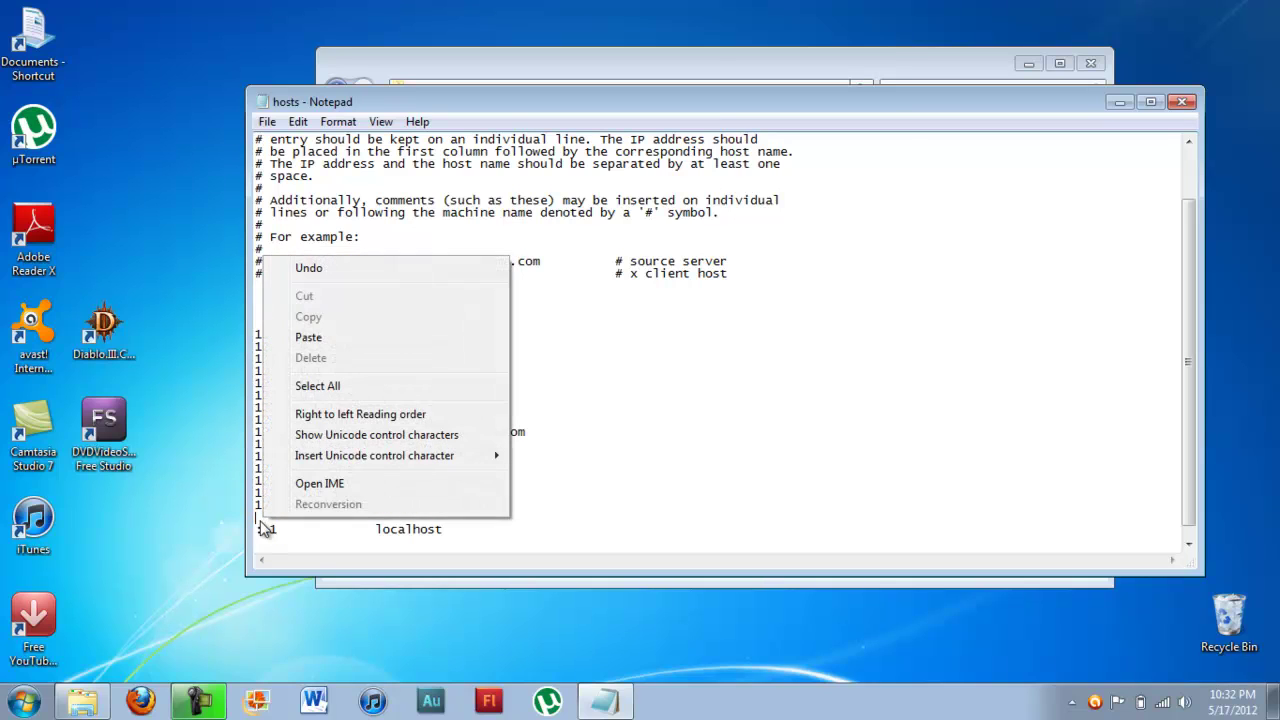
{"action": "left_click", "coordinate": [345, 337]}
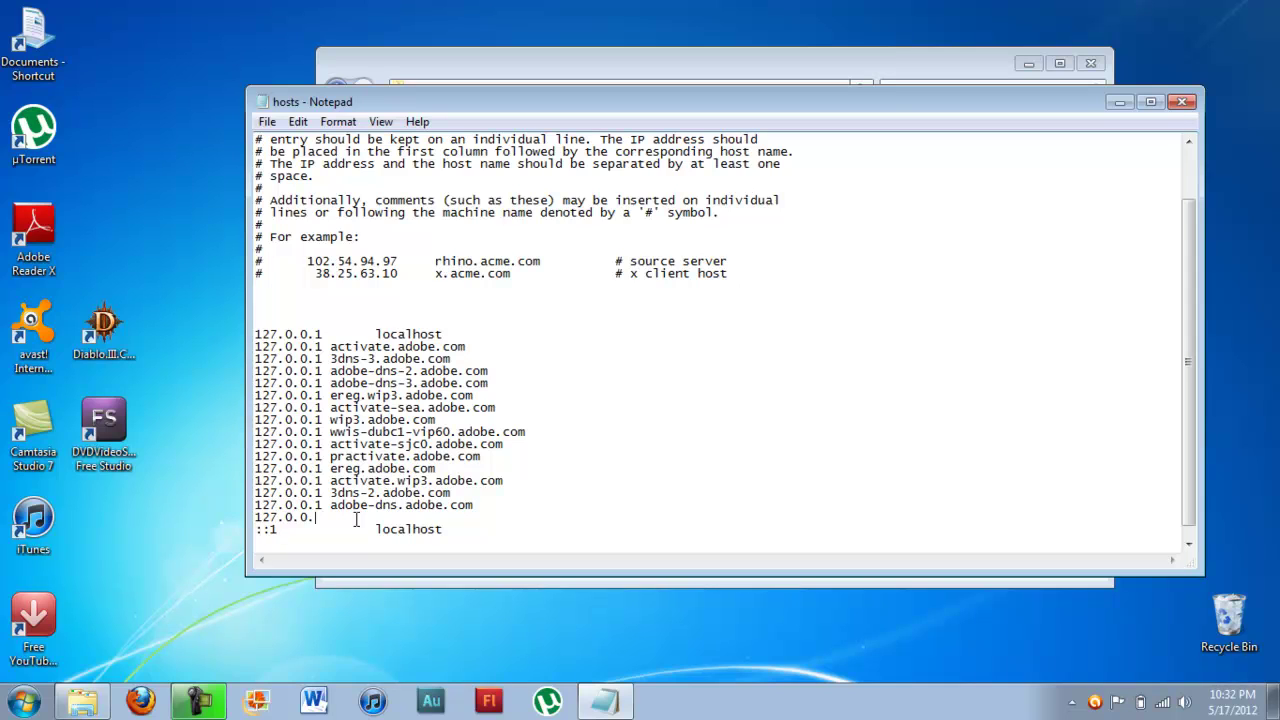
{"action": "key", "text": "F1"}
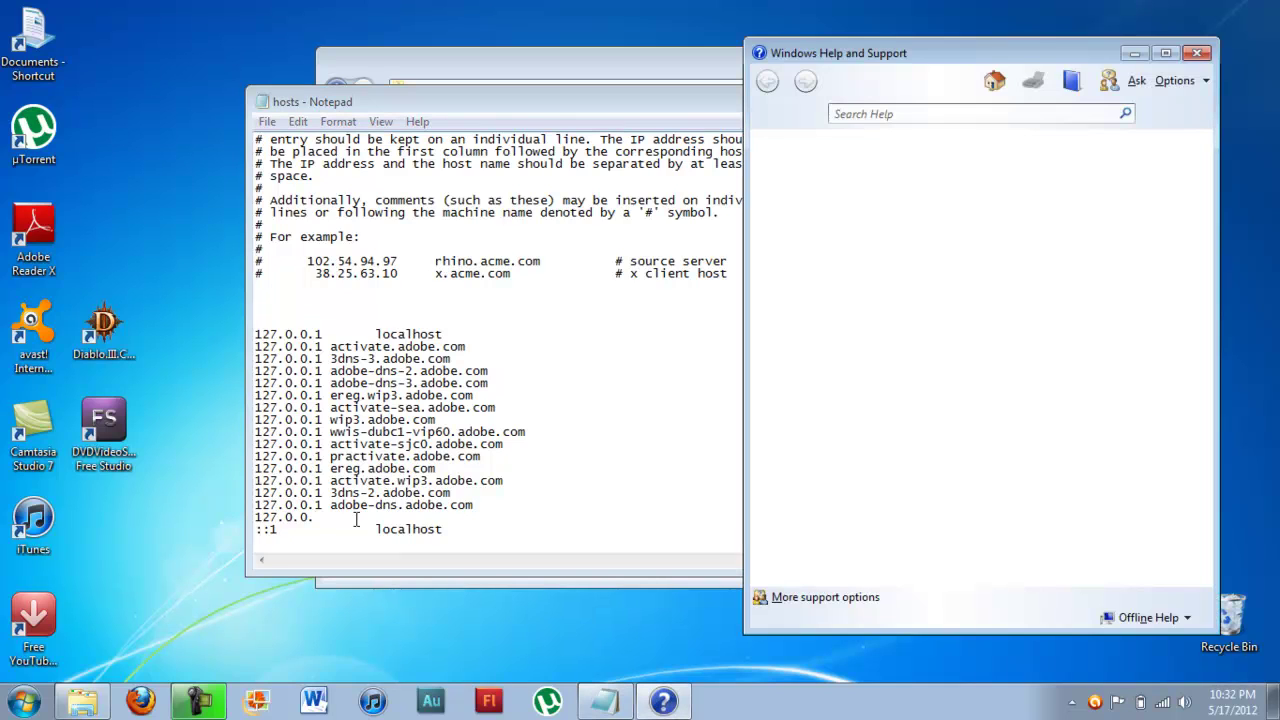
{"action": "left_click", "coordinate": [1197, 53]}
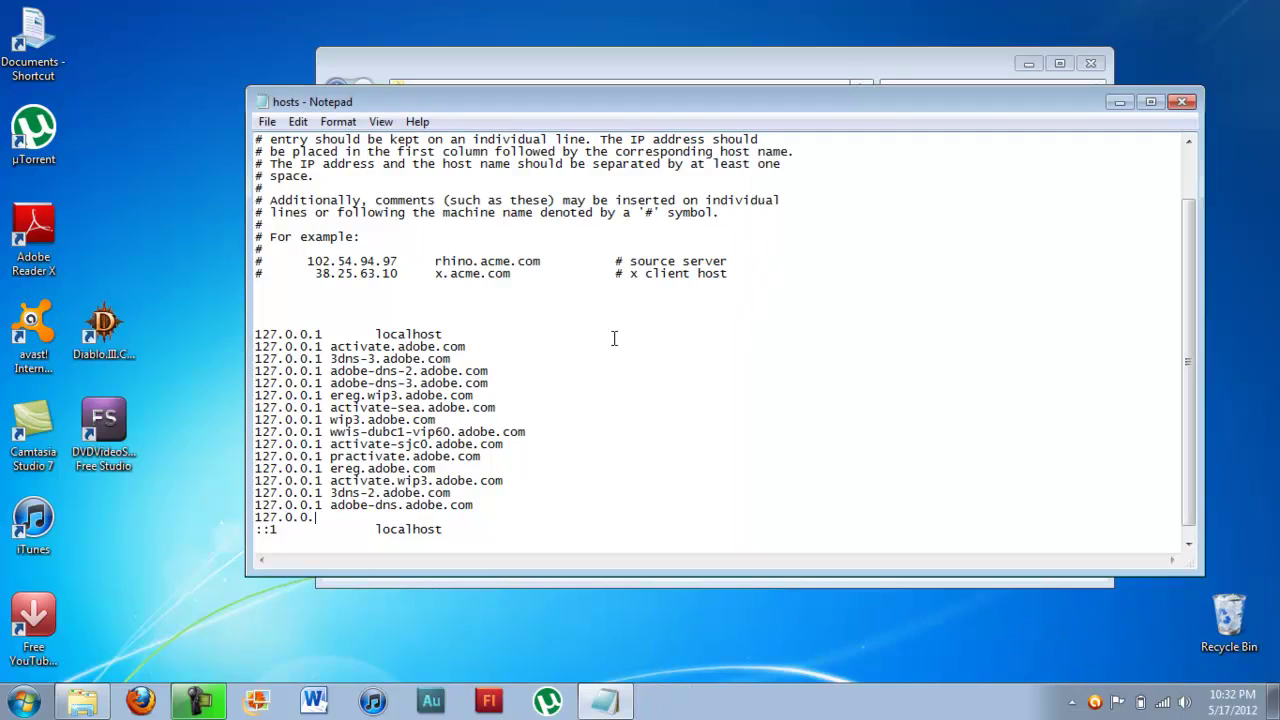
{"action": "left_click", "coordinate": [339, 517]}
{"action": "type", "text": "2 www.facebook.com"}
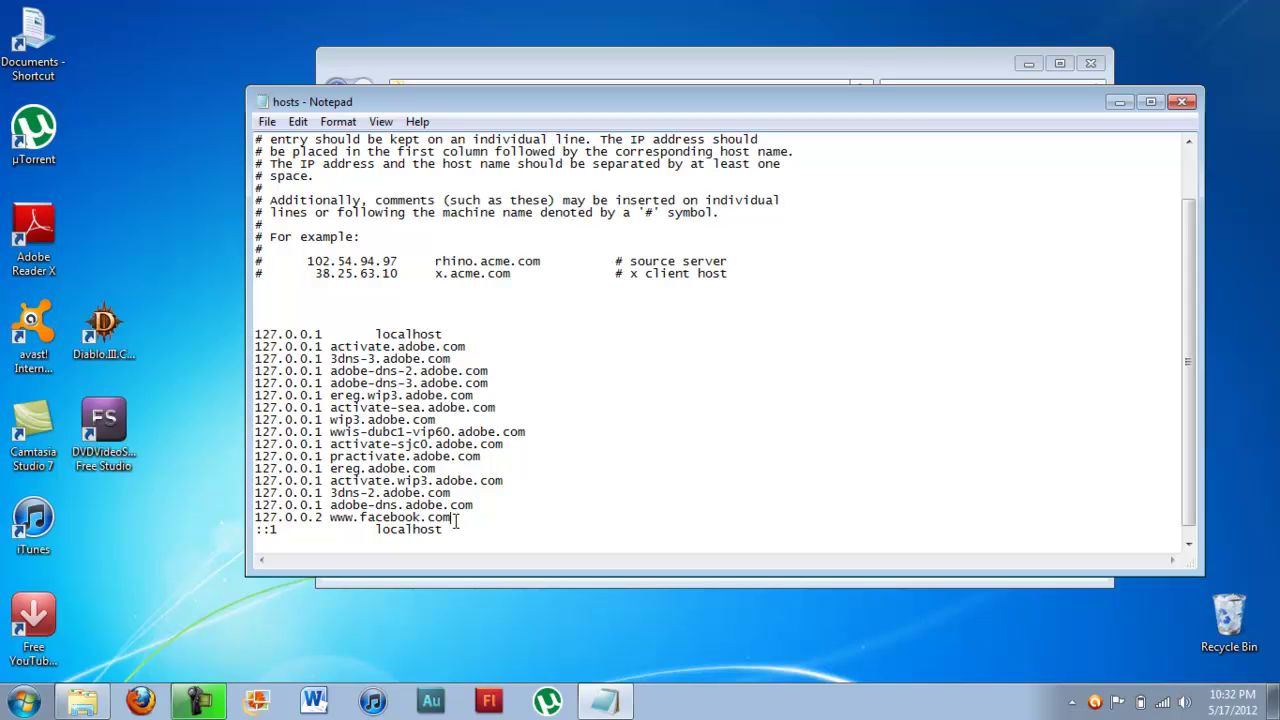
{"action": "key", "text": "Return"}
{"action": "type", "text": "127.0.0.1"}
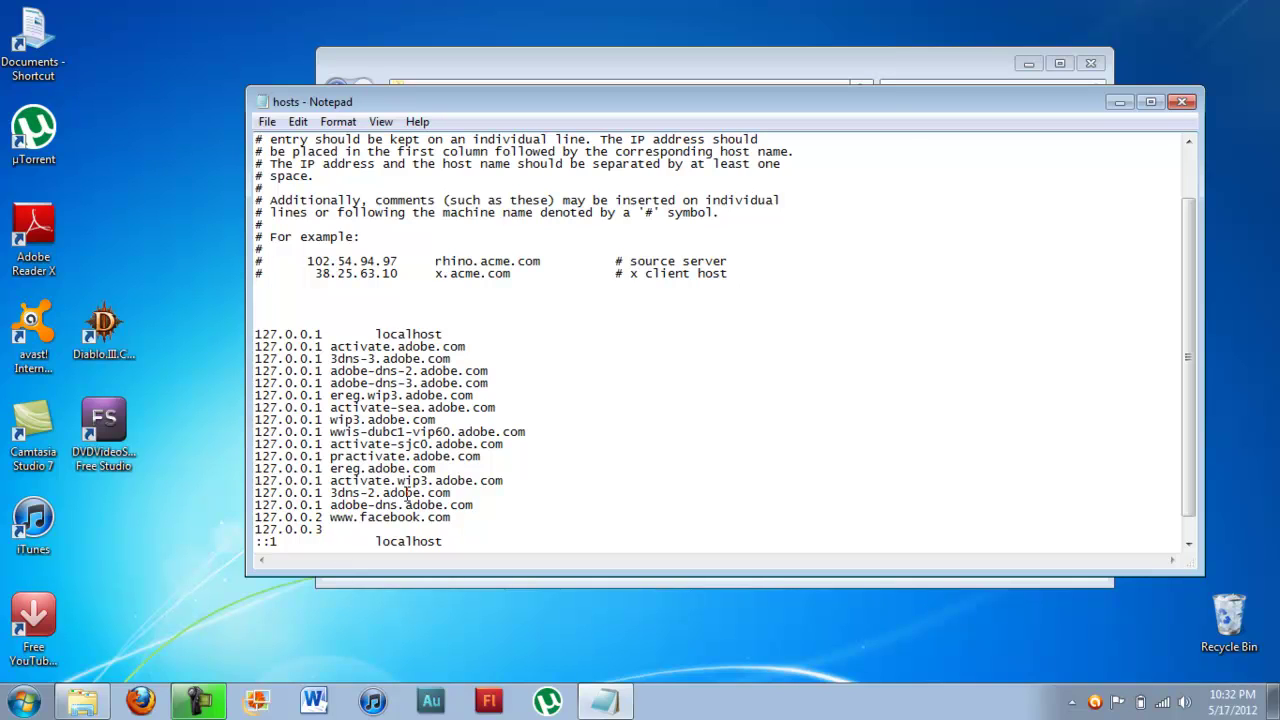
{"action": "left_click_drag", "start_coordinate": [452, 494], "coordinate": [526, 501]}
{"action": "left_click", "coordinate": [262, 346]}
{"action": "left_click", "coordinate": [520, 525]}
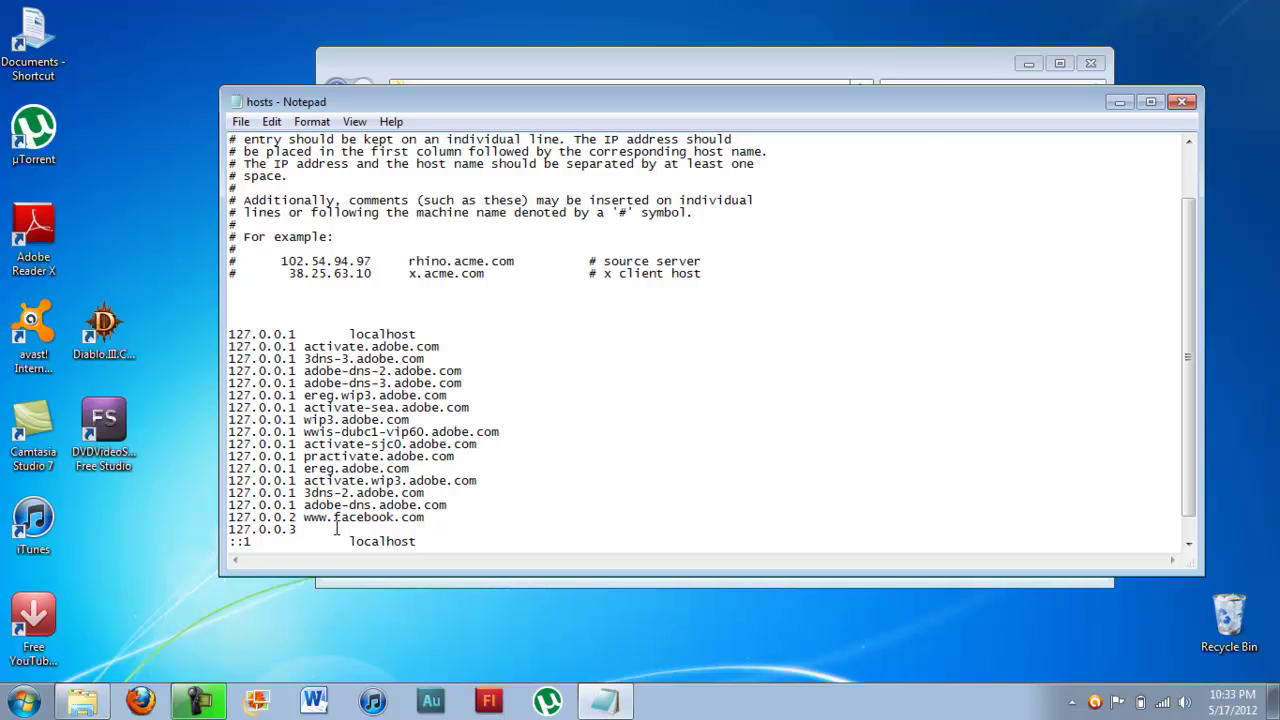
{"action": "type", "text": "www.yuo"}
{"action": "type", "text": "tube.com"}
{"action": "key", "text": "Down"}
{"action": "key", "text": "Home"}
{"action": "key", "text": "shift+End"}
{"action": "key", "text": "Delete"}
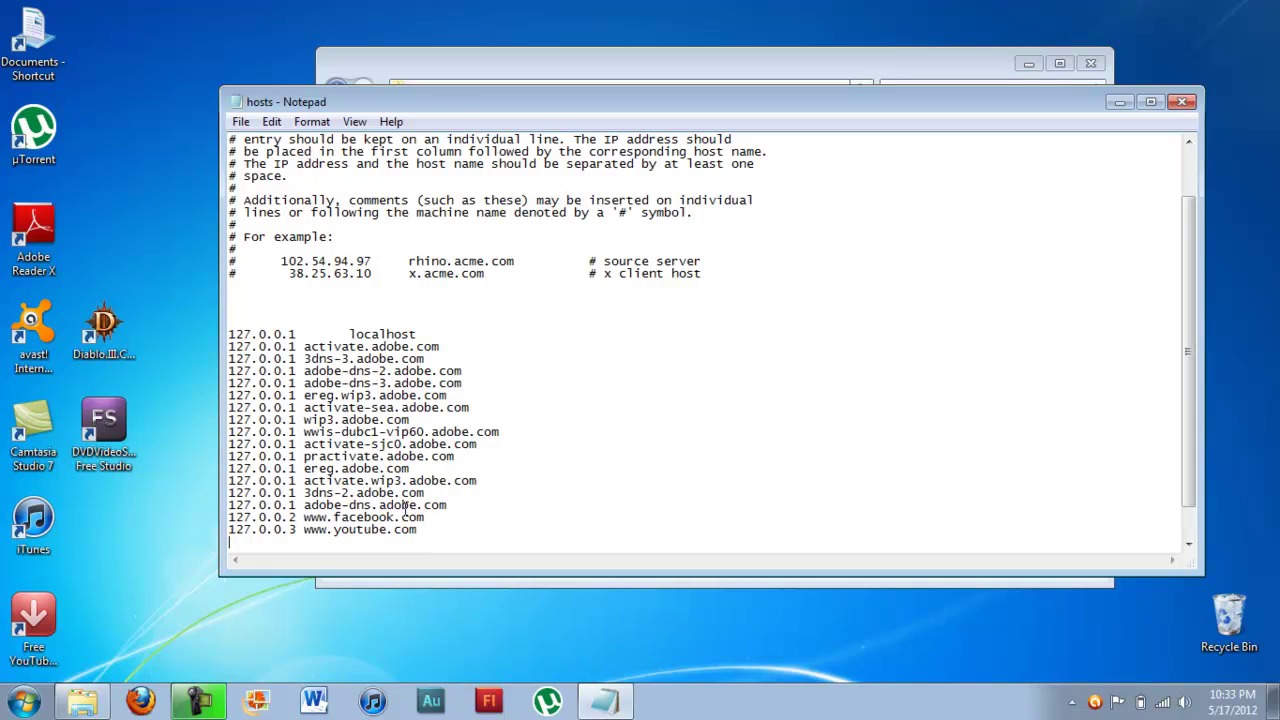
{"action": "scroll", "coordinate": [365, 400], "scroll_direction": "down", "scroll_amount": 1}
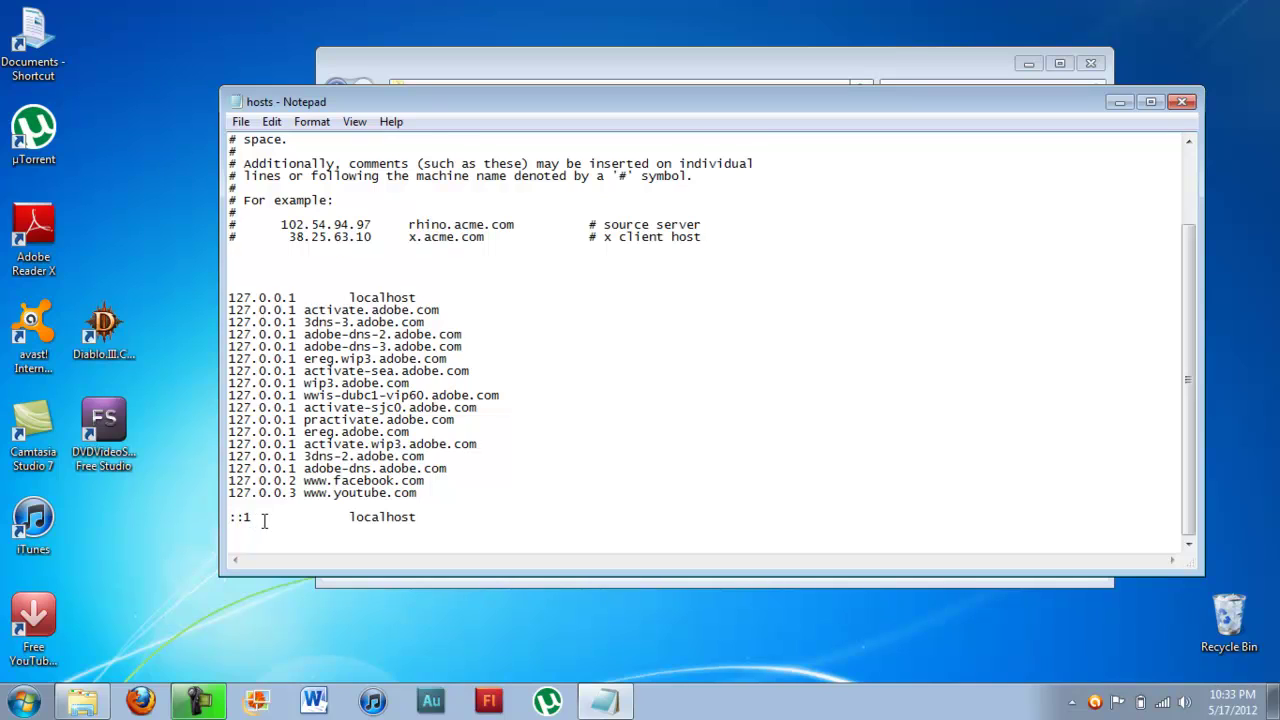
{"action": "key", "text": "Delete"}
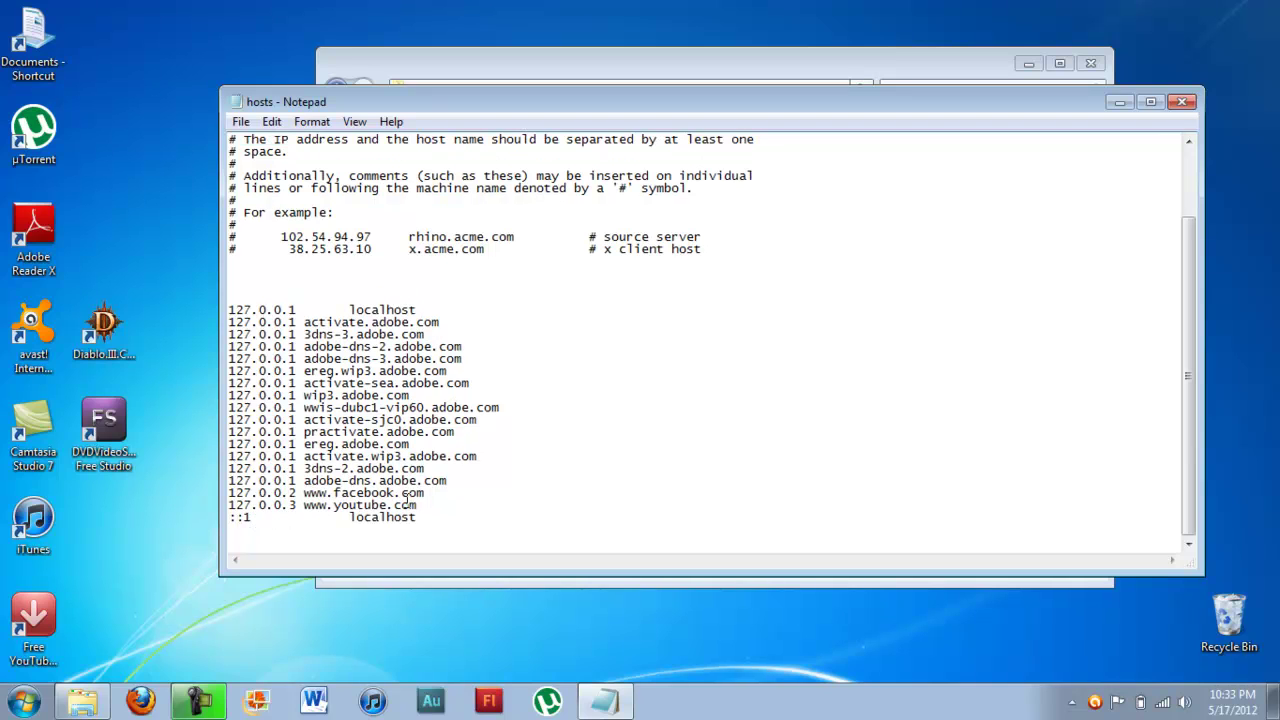
Save the edited hosts file and close Notepad.
{"action": "left_click_drag", "start_coordinate": [330, 104], "coordinate": [392, 112]}
{"action": "left_click", "coordinate": [302, 129]}
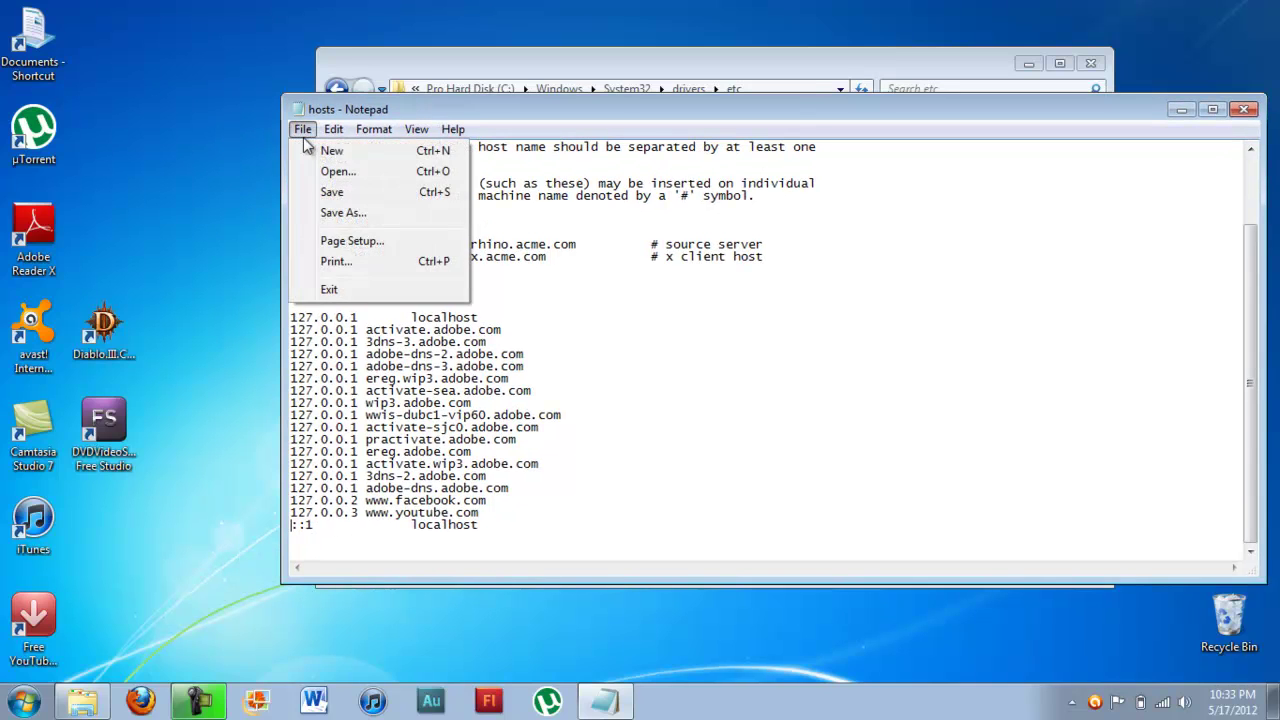
{"action": "left_click", "coordinate": [346, 190]}
{"action": "left_click_drag", "start_coordinate": [445, 108], "coordinate": [293, 134]}
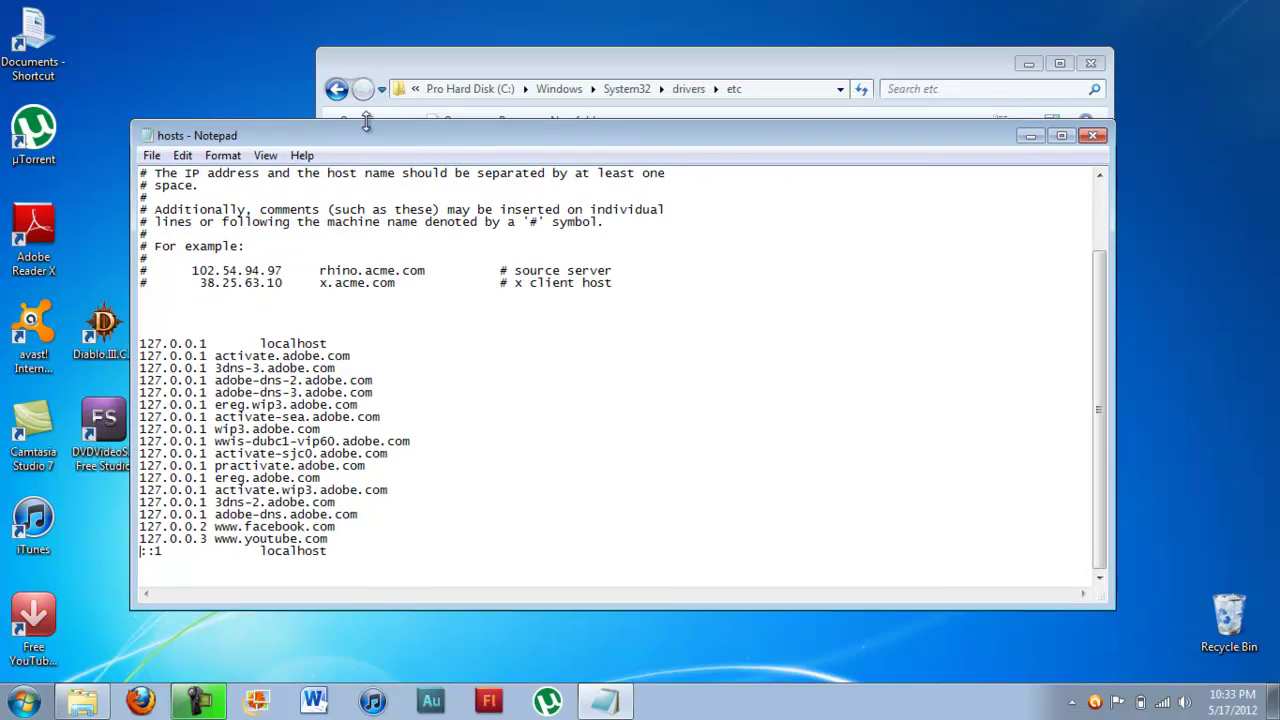
{"action": "left_click", "coordinate": [1093, 135]}
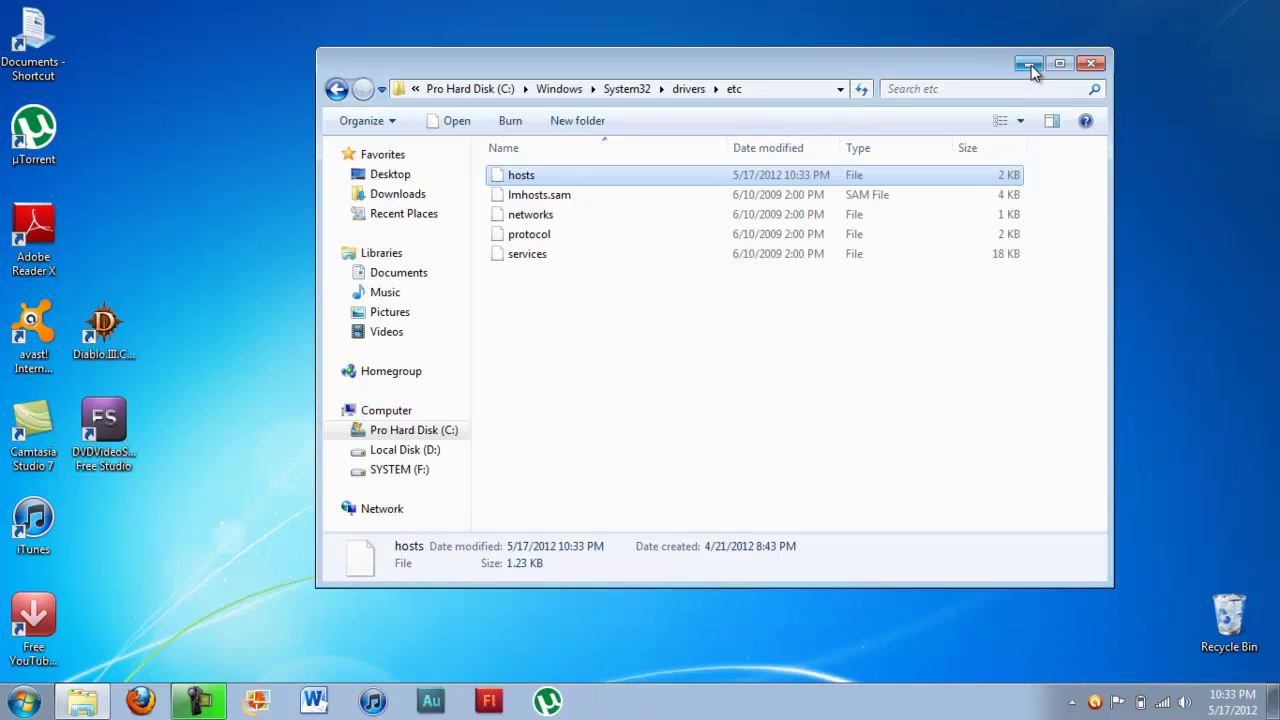
Load facebook.com, then youtube.com, in Firefox, see both fail, and close Firefox.
{"action": "left_click", "coordinate": [1030, 66]}
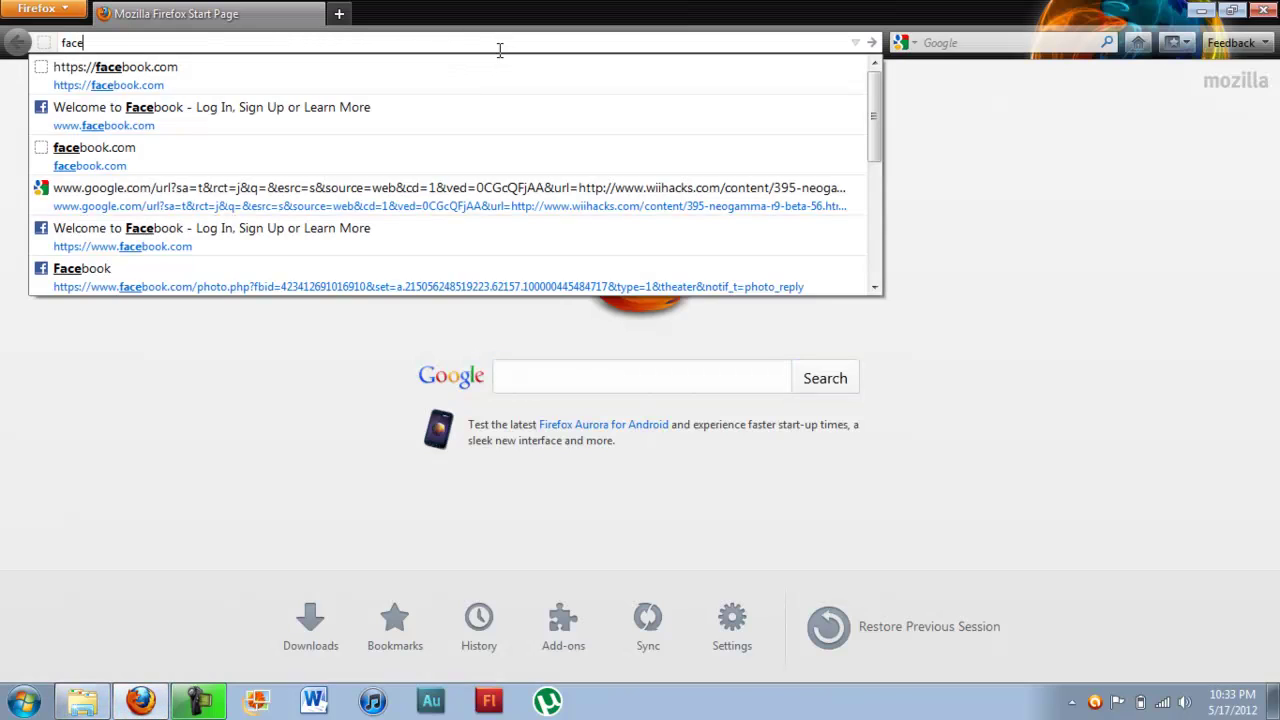
{"action": "left_click", "coordinate": [491, 90]}
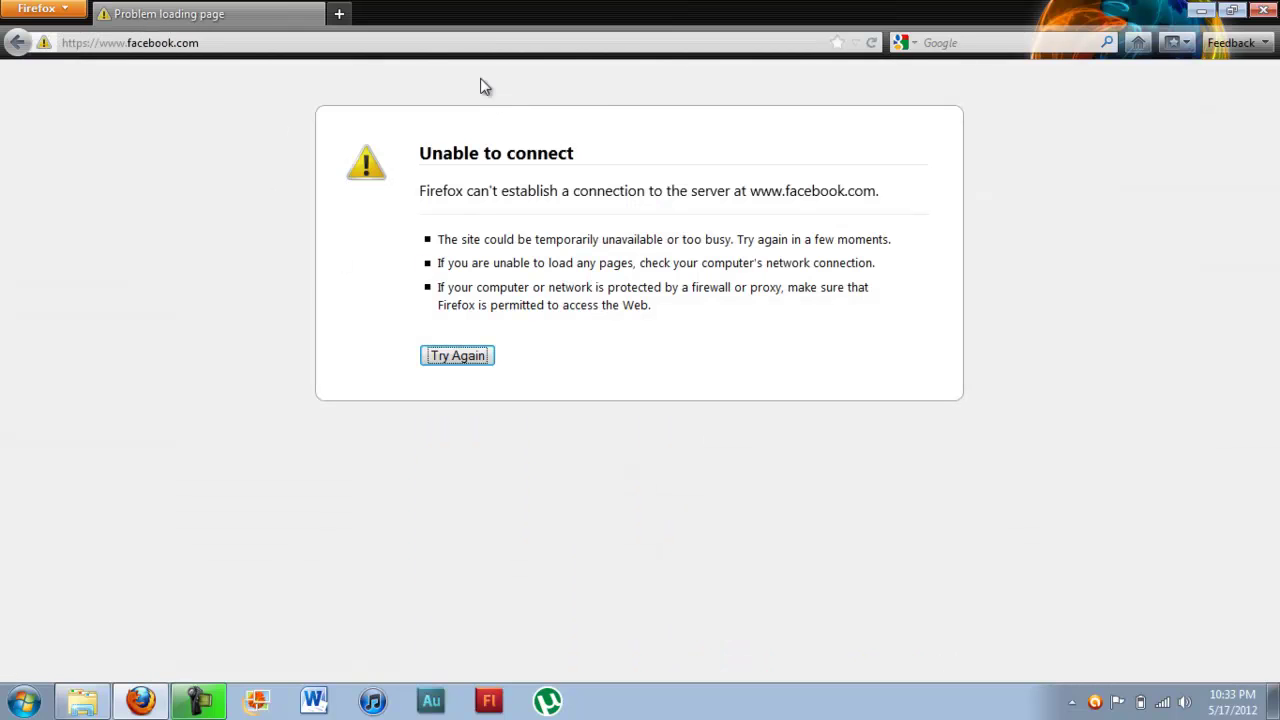
{"action": "left_click", "coordinate": [494, 45]}
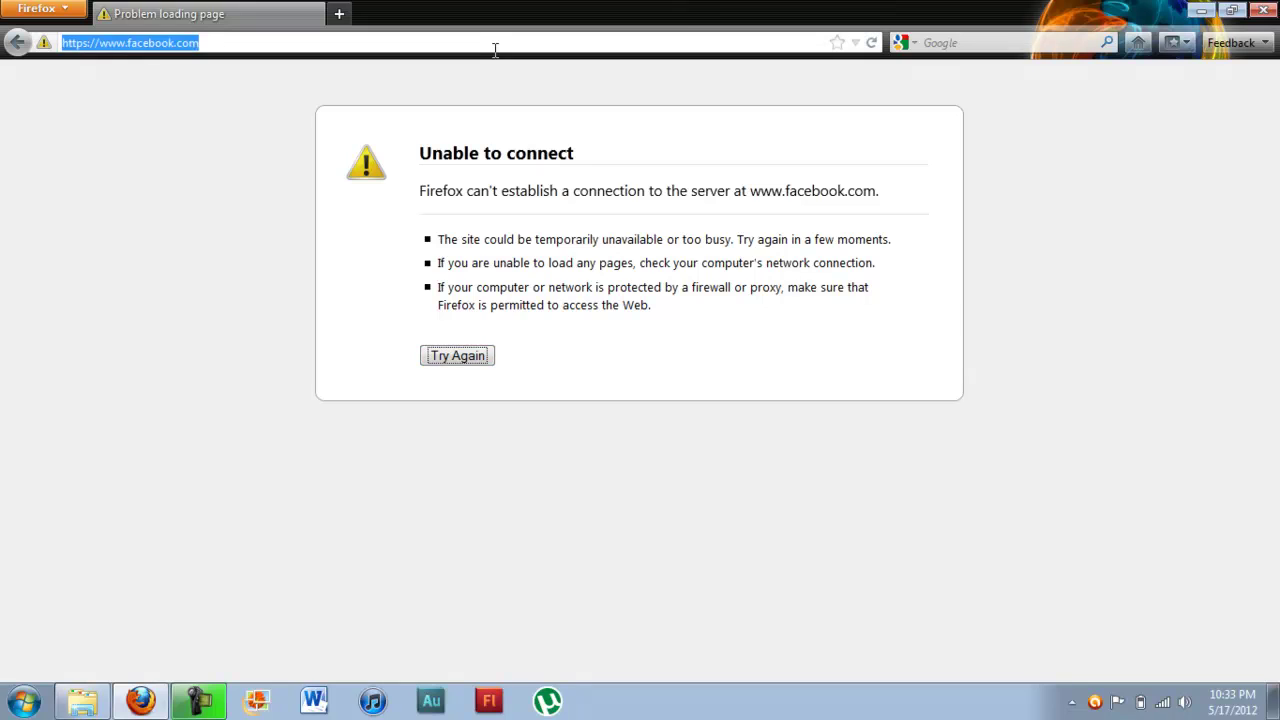
{"action": "type", "text": "you"}
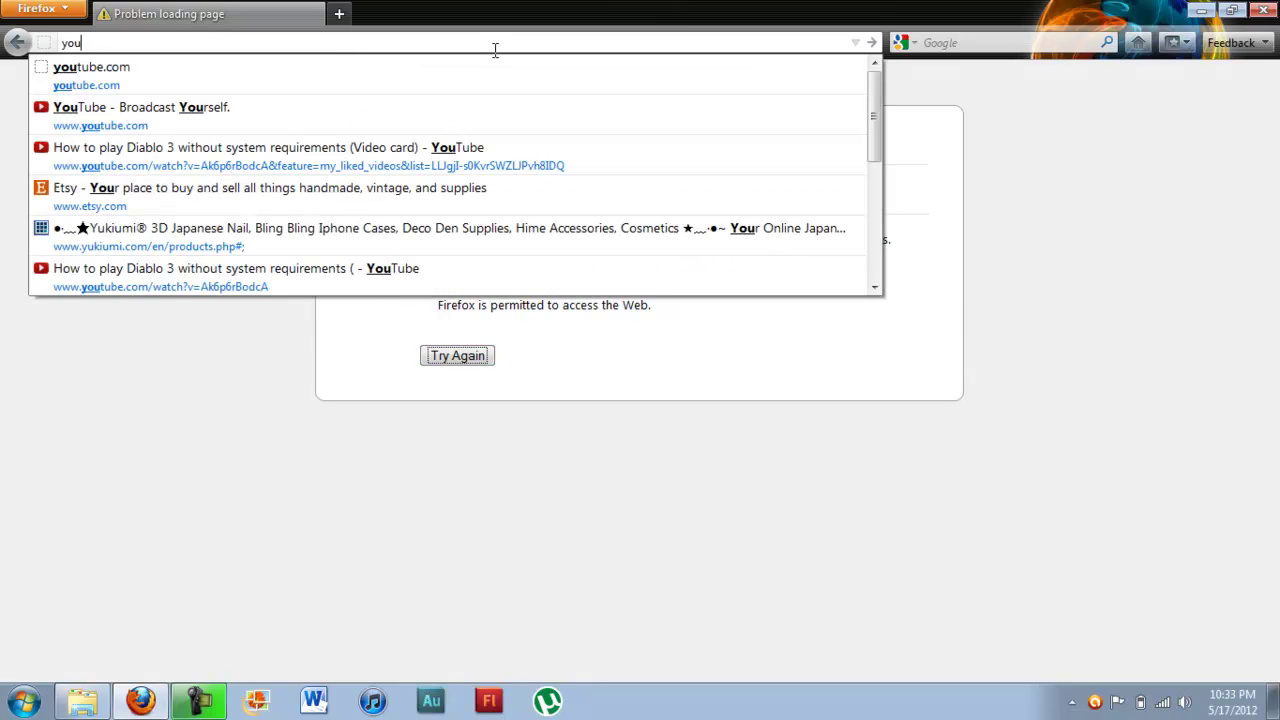
{"action": "left_click", "coordinate": [677, 529]}
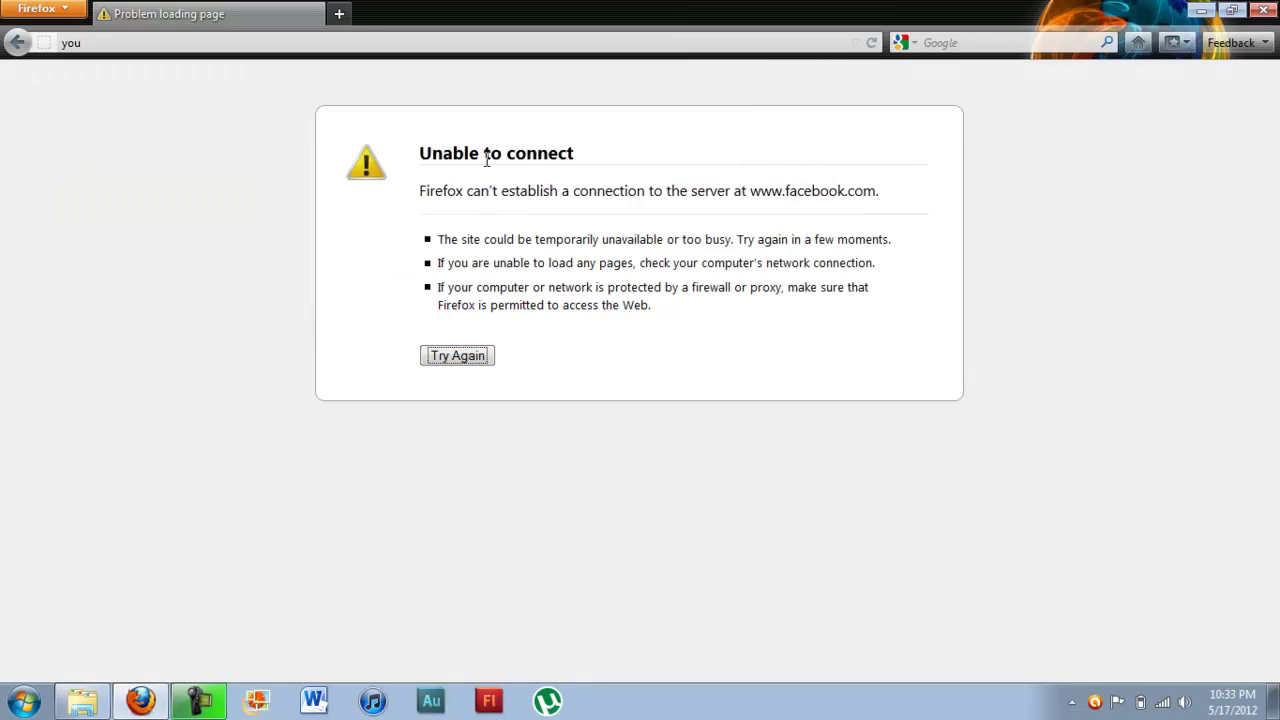
{"action": "left_click", "coordinate": [474, 45]}
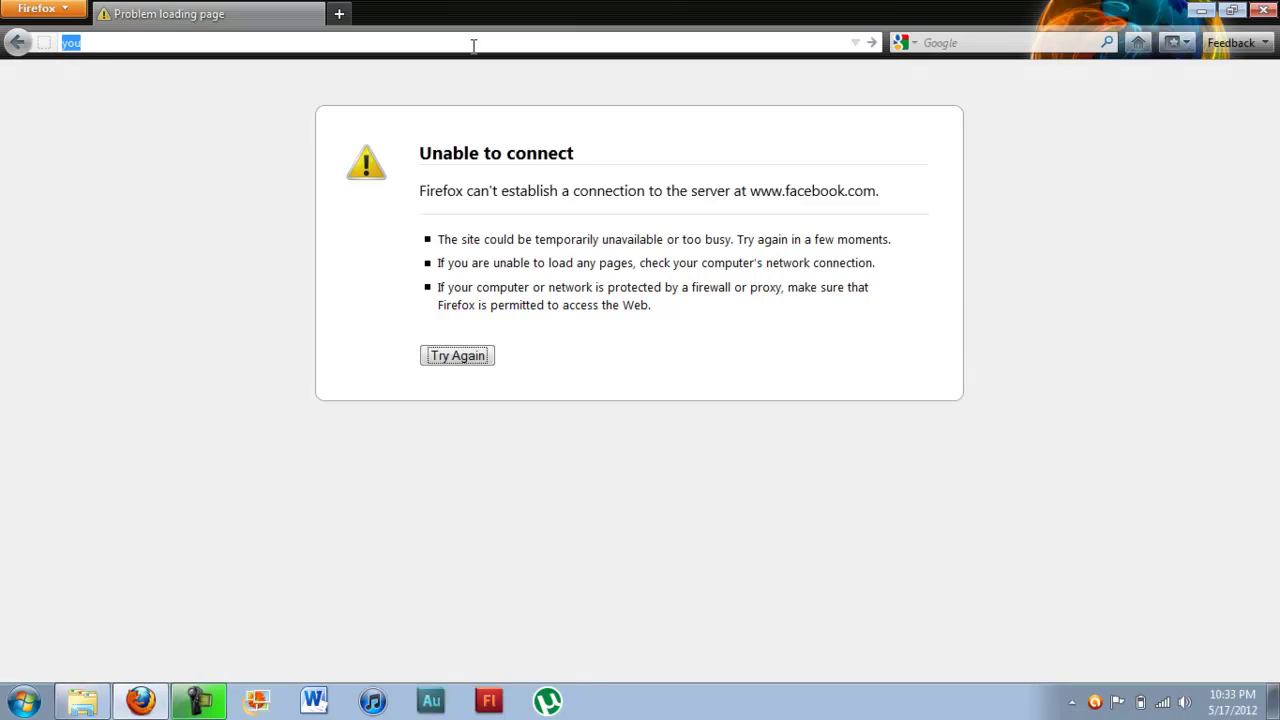
{"action": "type", "text": "you"}
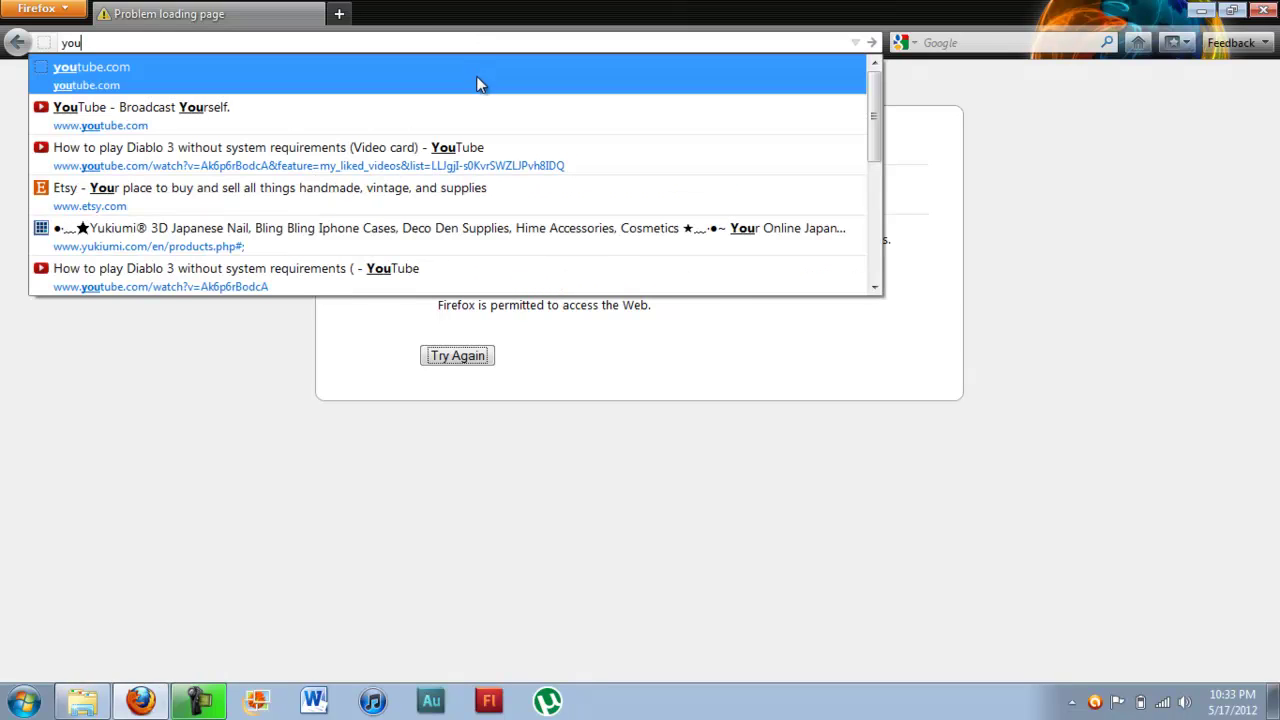
{"action": "left_click", "coordinate": [477, 88]}
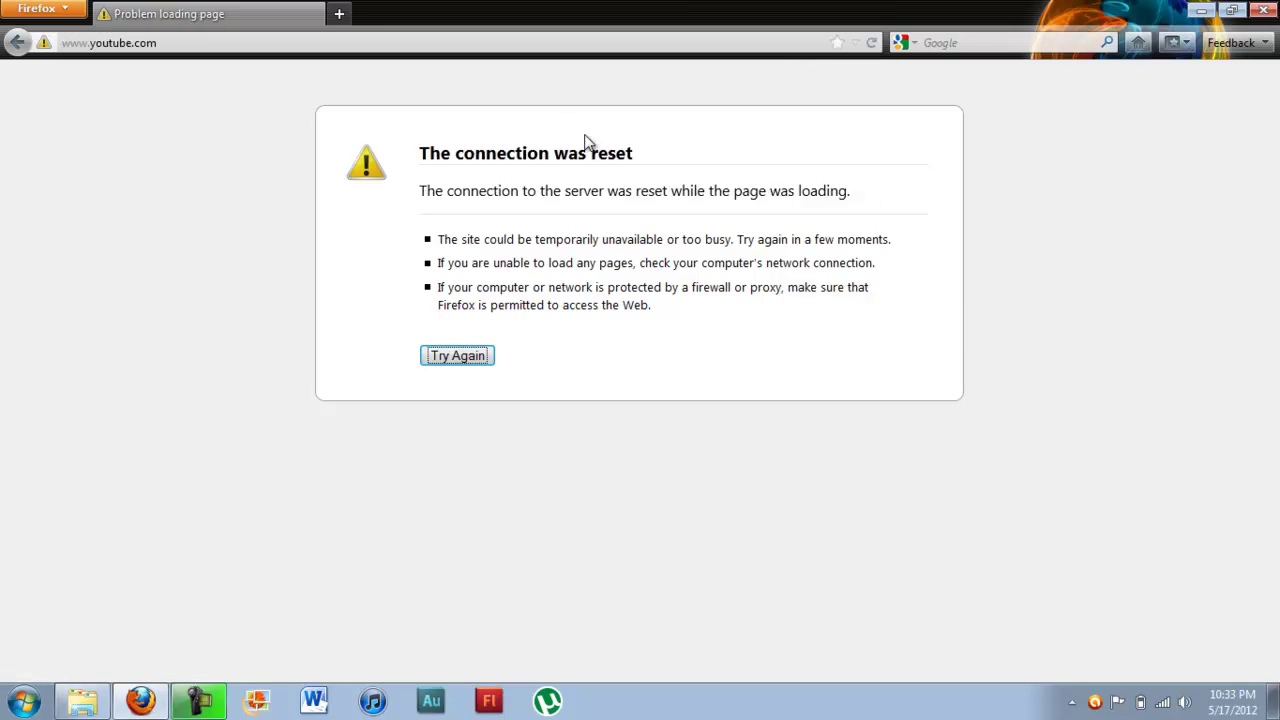
{"action": "left_click", "coordinate": [1262, 12]}
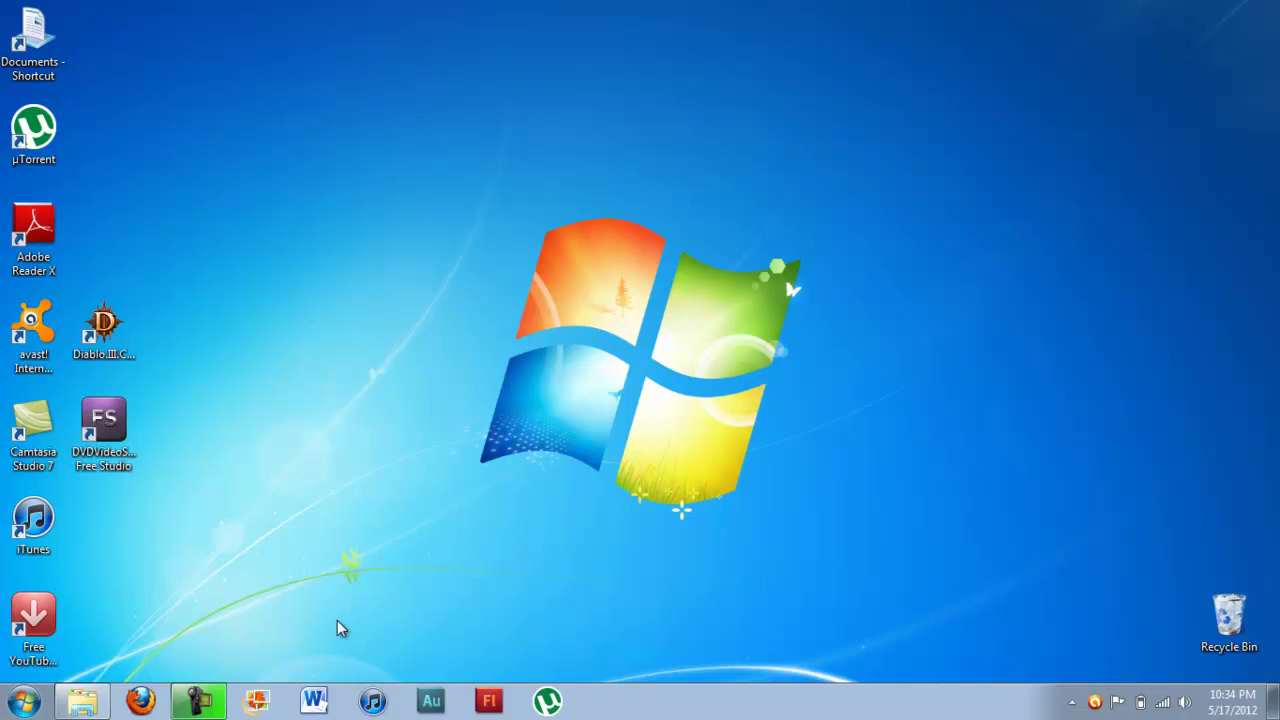
Restore the etc folder and reopen hosts in Notepad through Open with.
{"action": "left_click", "coordinate": [82, 700]}
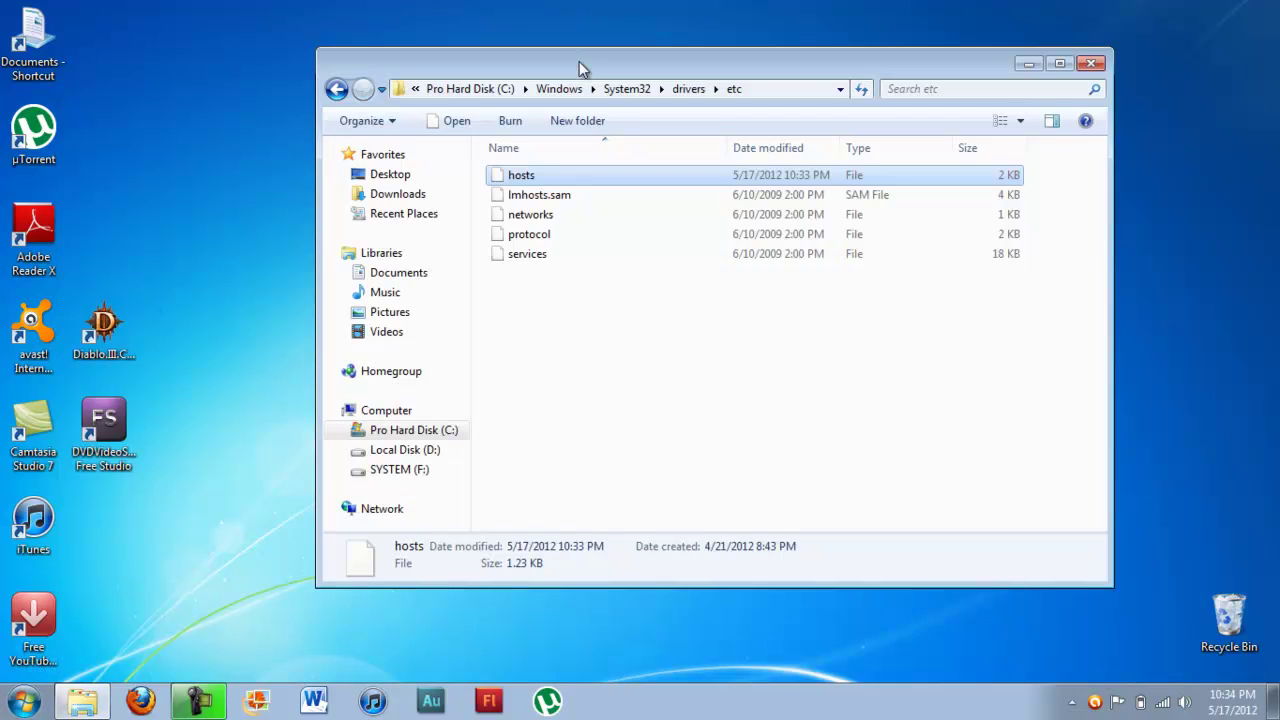
{"action": "left_click_drag", "start_coordinate": [579, 61], "coordinate": [534, 34]}
{"action": "double_click", "coordinate": [500, 149]}
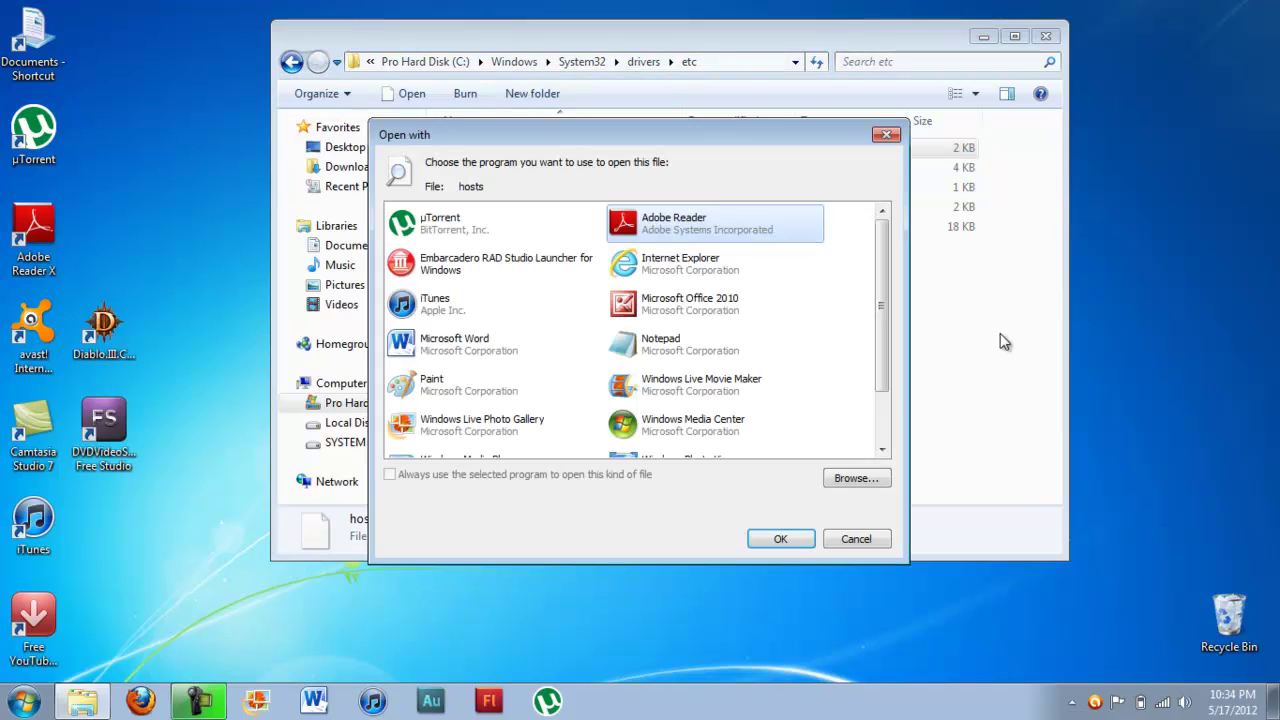
{"action": "double_click", "coordinate": [695, 358]}
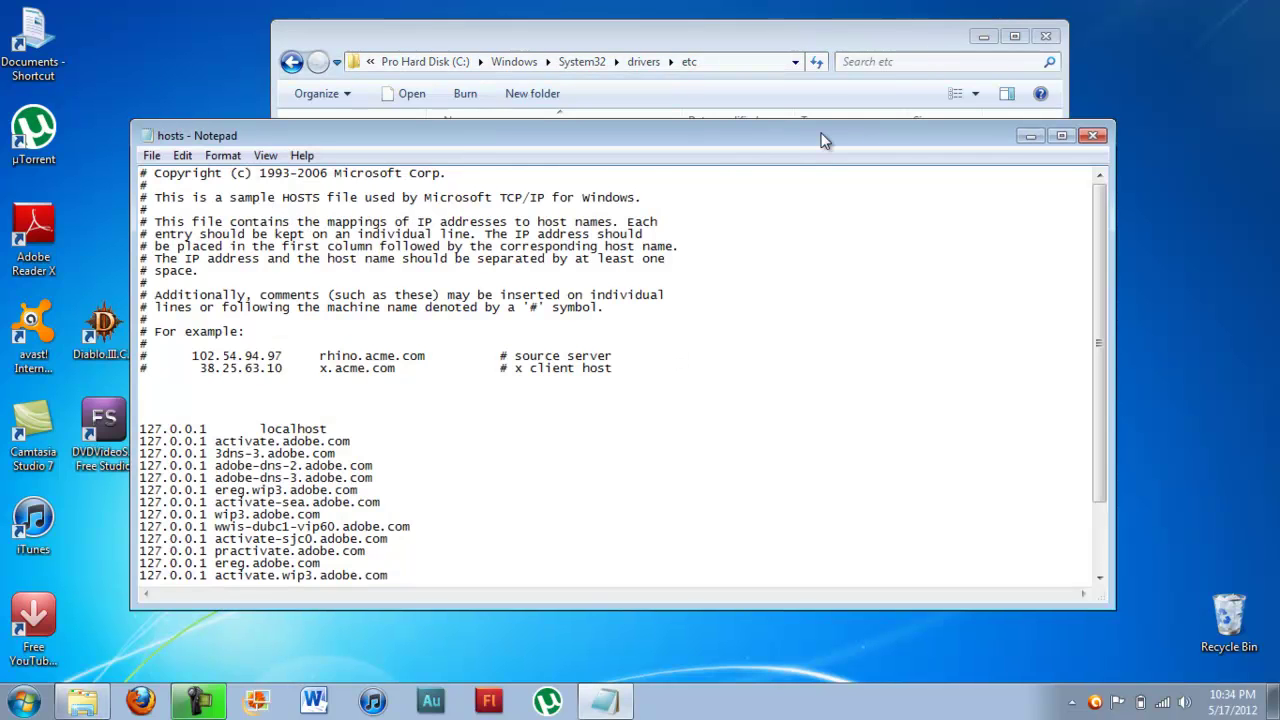
{"action": "left_click_drag", "start_coordinate": [826, 134], "coordinate": [834, 88]}
{"action": "left_click_drag", "start_coordinate": [1111, 254], "coordinate": [1114, 340]}
{"action": "left_click_drag", "start_coordinate": [625, 93], "coordinate": [680, 67]}
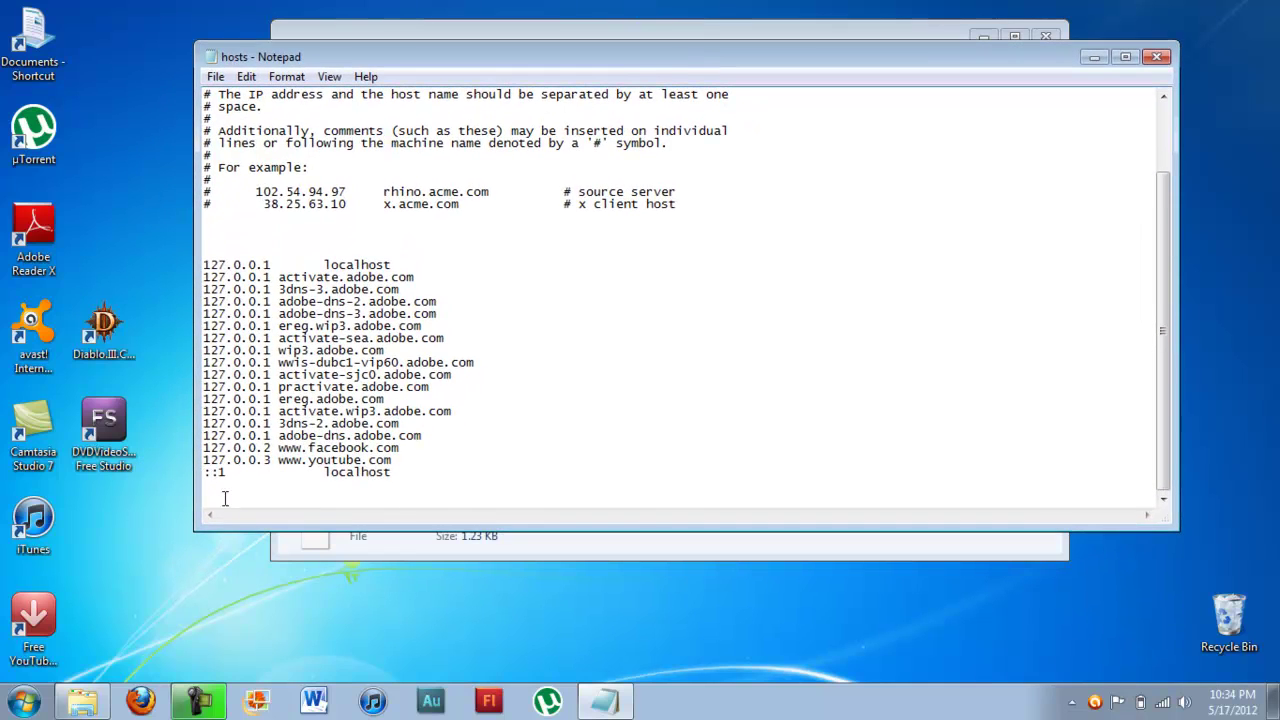
{"action": "key", "text": "Return"}
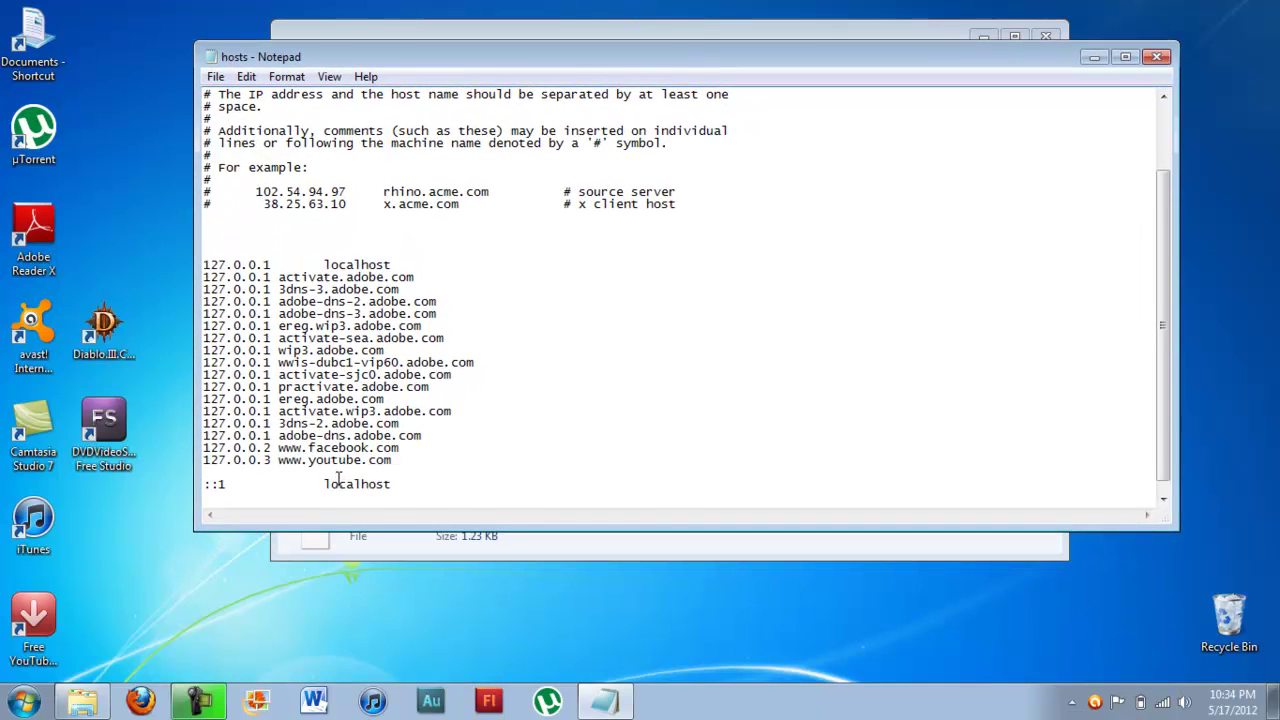
{"action": "key", "text": "BackSpace"}
{"action": "key", "text": "shift+Home"}
{"action": "left_click", "coordinate": [427, 462]}
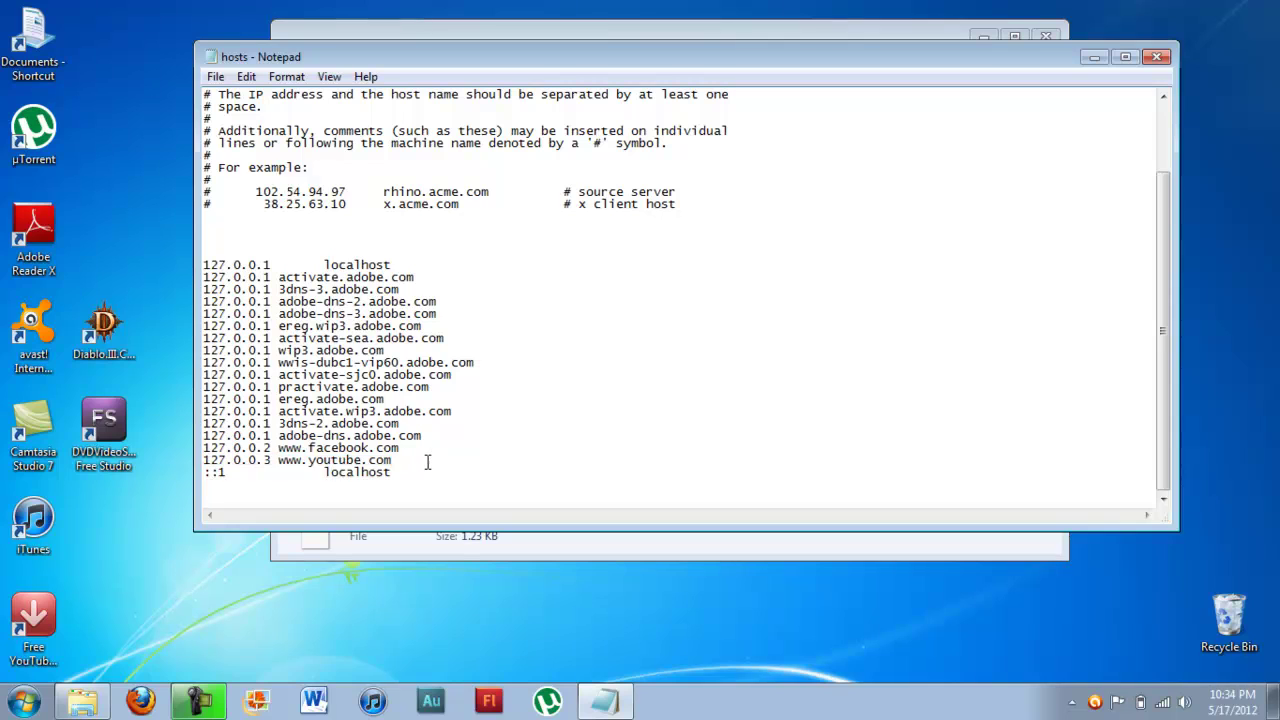
{"action": "left_click_drag", "start_coordinate": [427, 462], "coordinate": [203, 450]}
{"action": "key", "text": "Delete"}
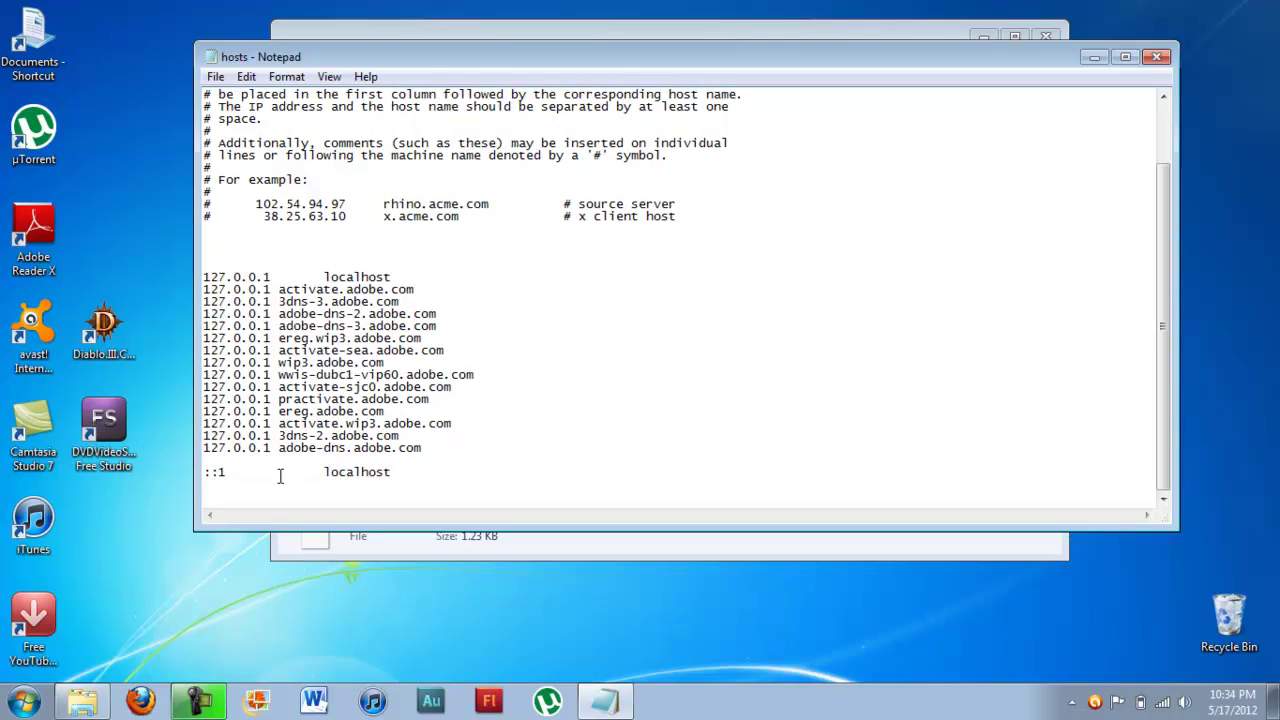
{"action": "left_click", "coordinate": [203, 472]}
{"action": "key", "text": "BackSpace"}
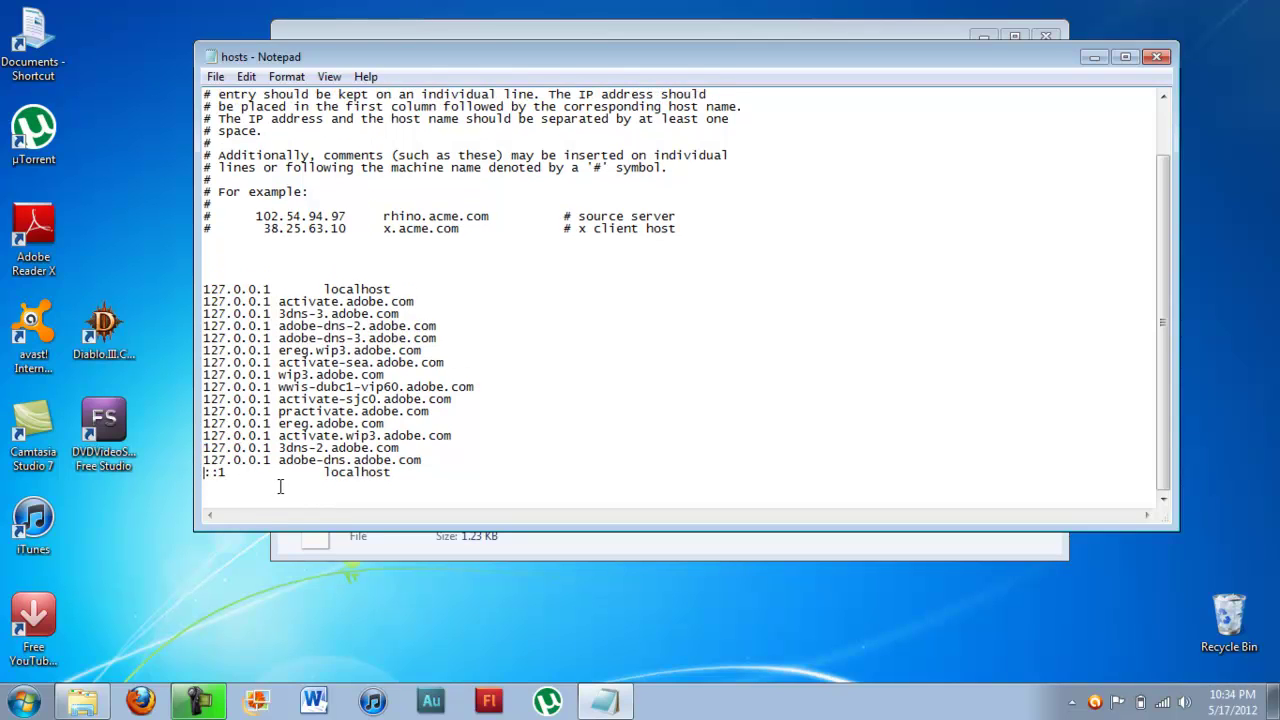
{"action": "left_click_drag", "start_coordinate": [358, 62], "coordinate": [360, 145]}
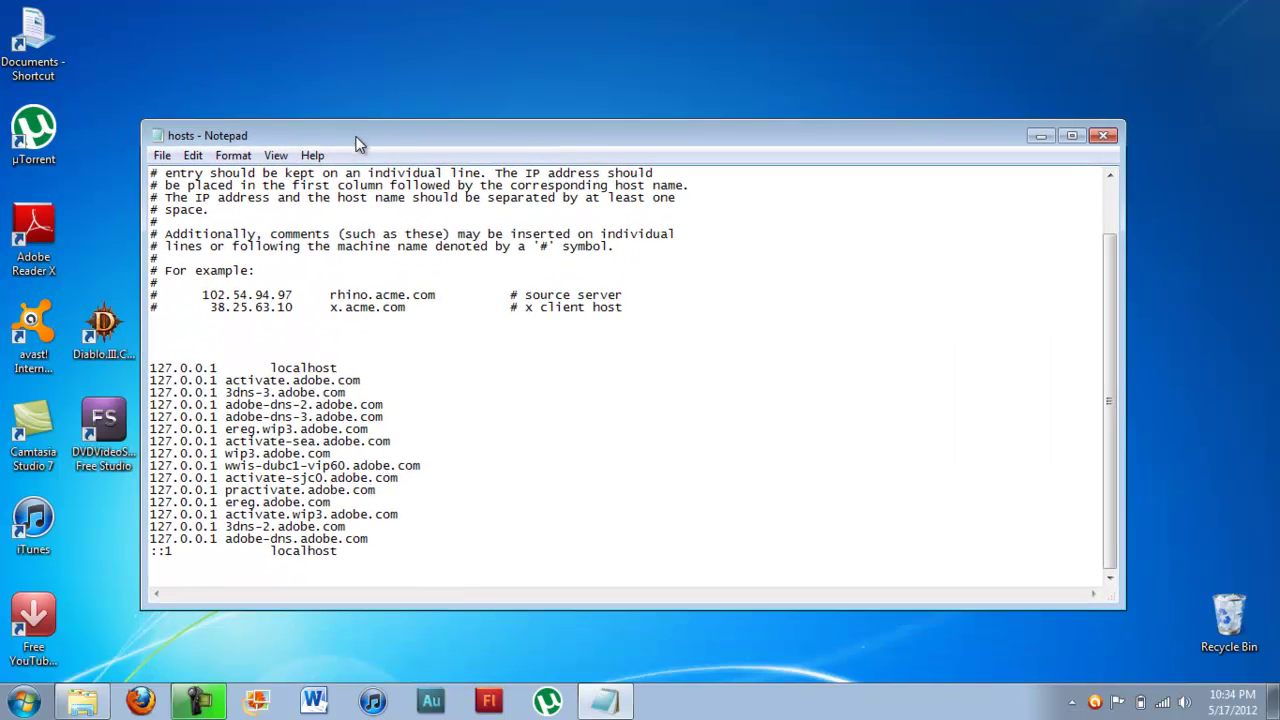